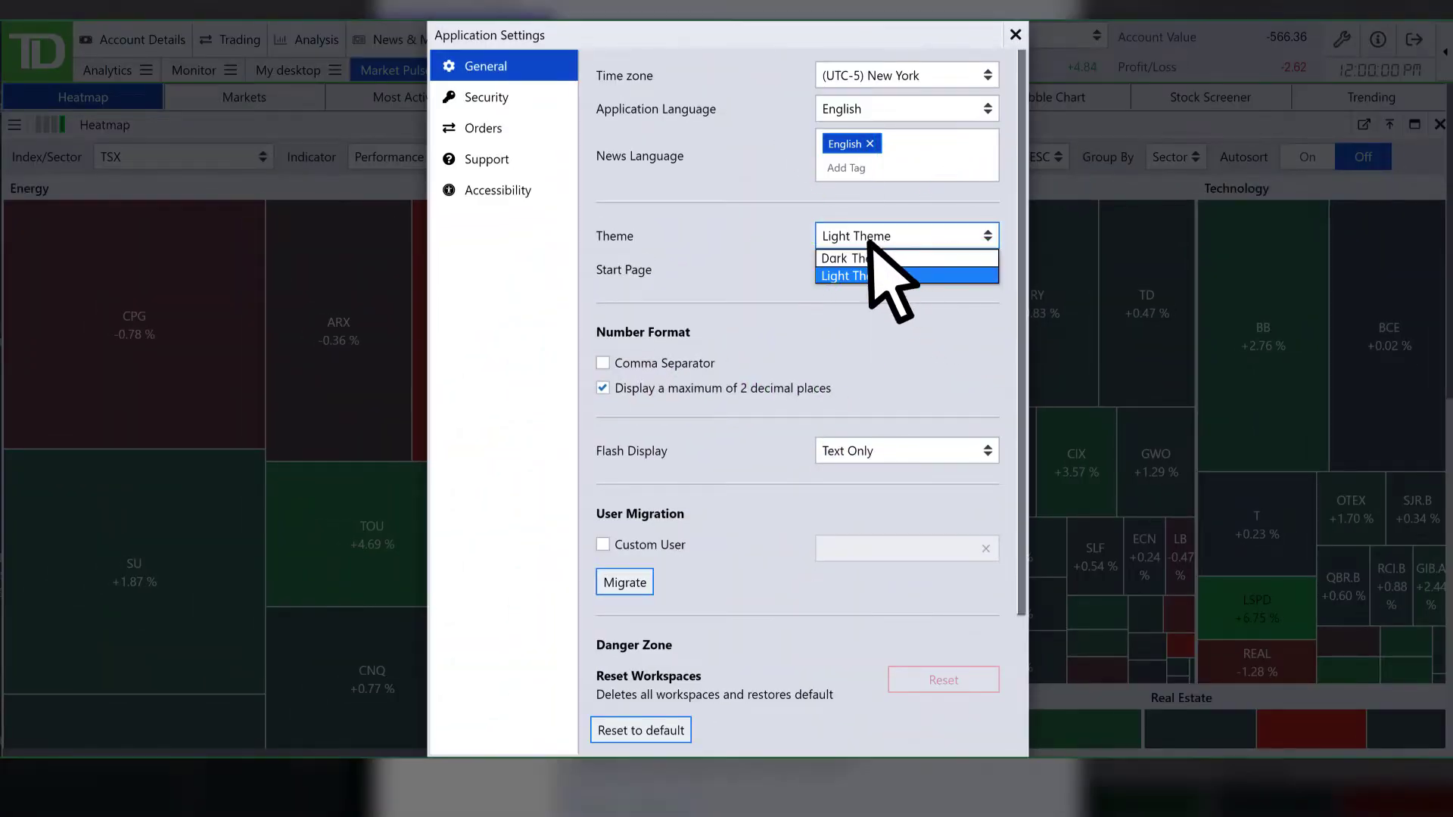
Step: Choose Dark Theme in the Application Settings General Theme dropdown
left_click(860, 257)
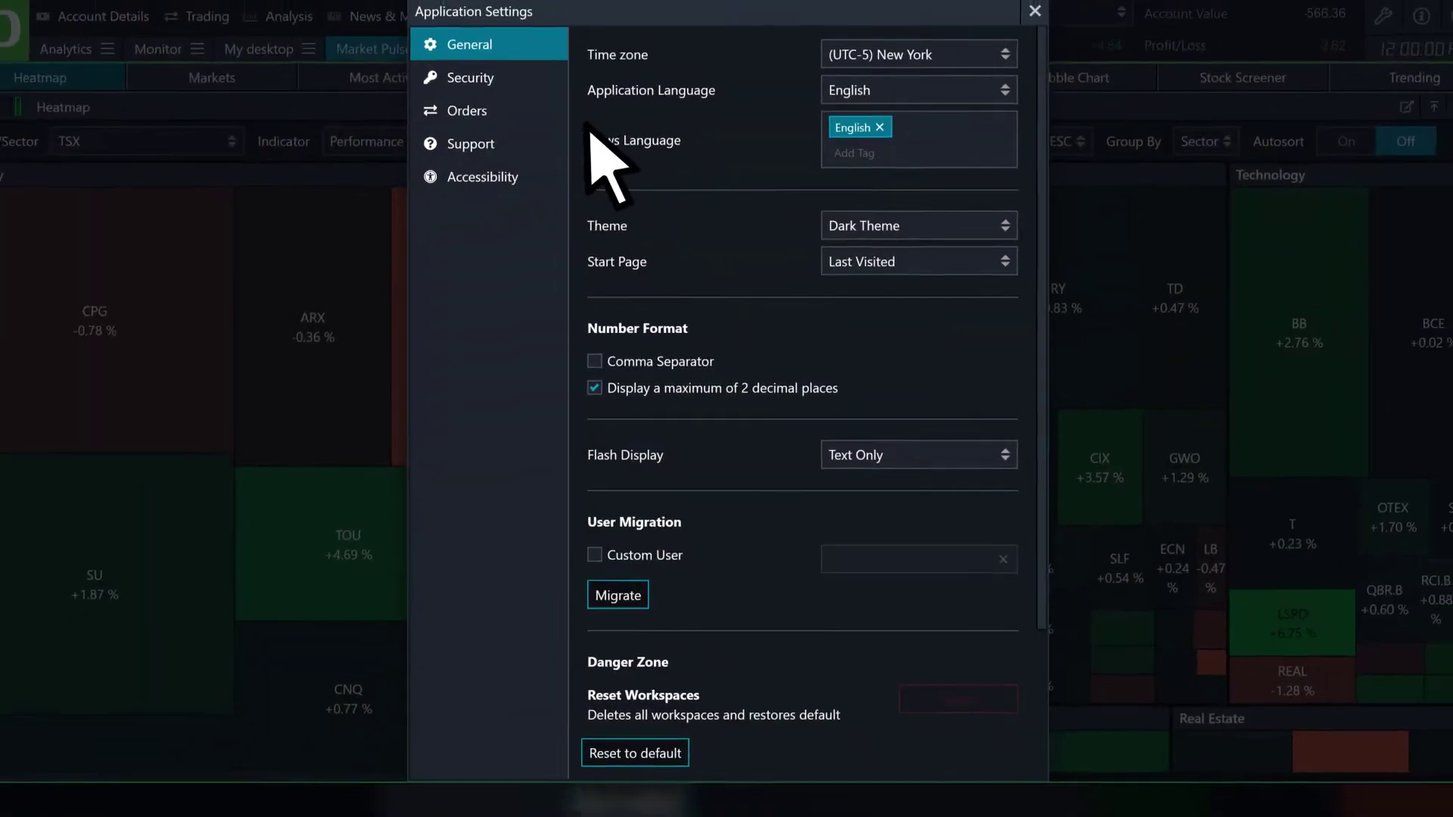
Step: Open the Security page of Application Settings
left_click(482, 97)
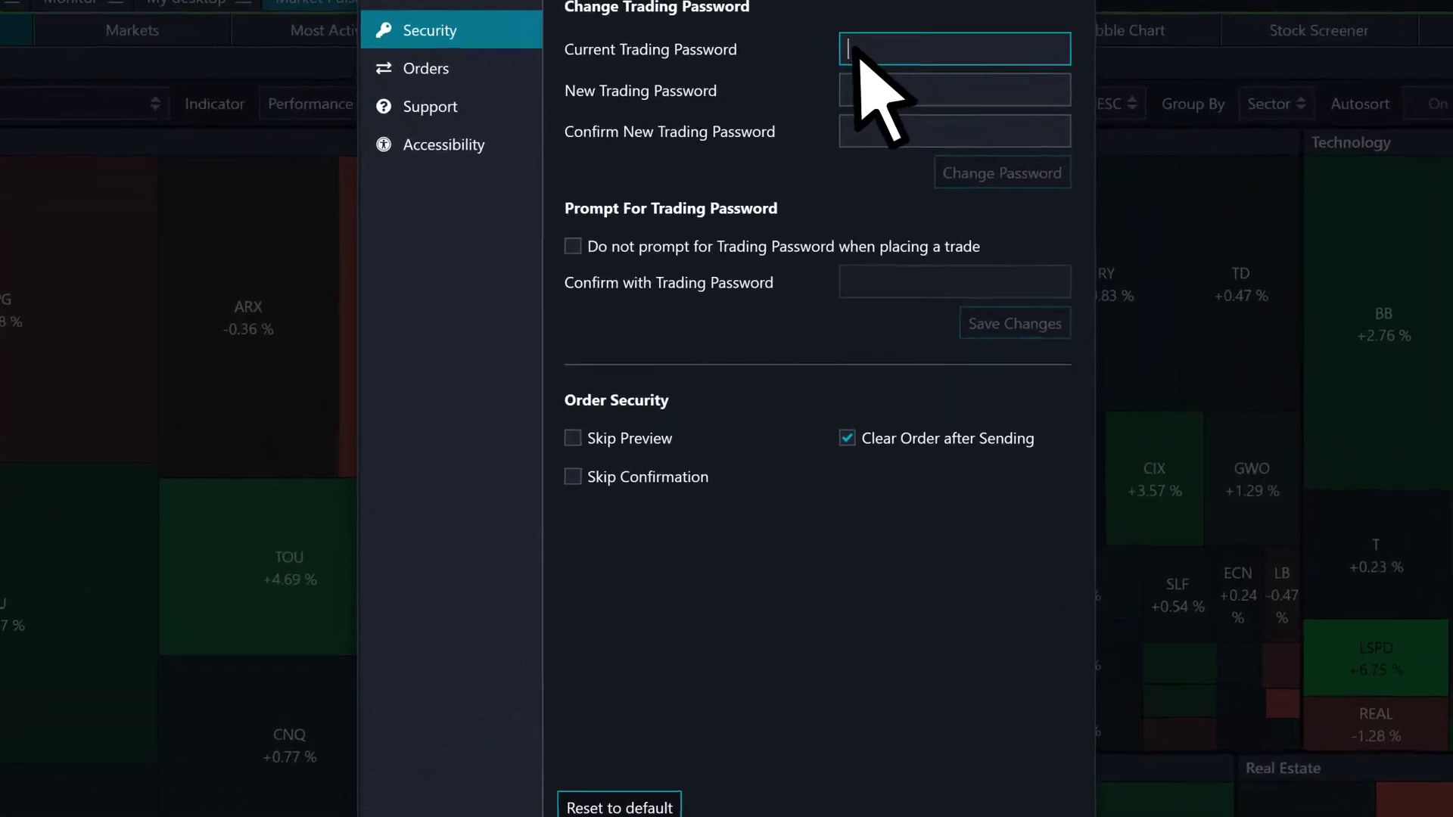
Step: Turn off the trading-password prompt for trades and view the Orders defaults page
left_click(601, 273)
type("****")
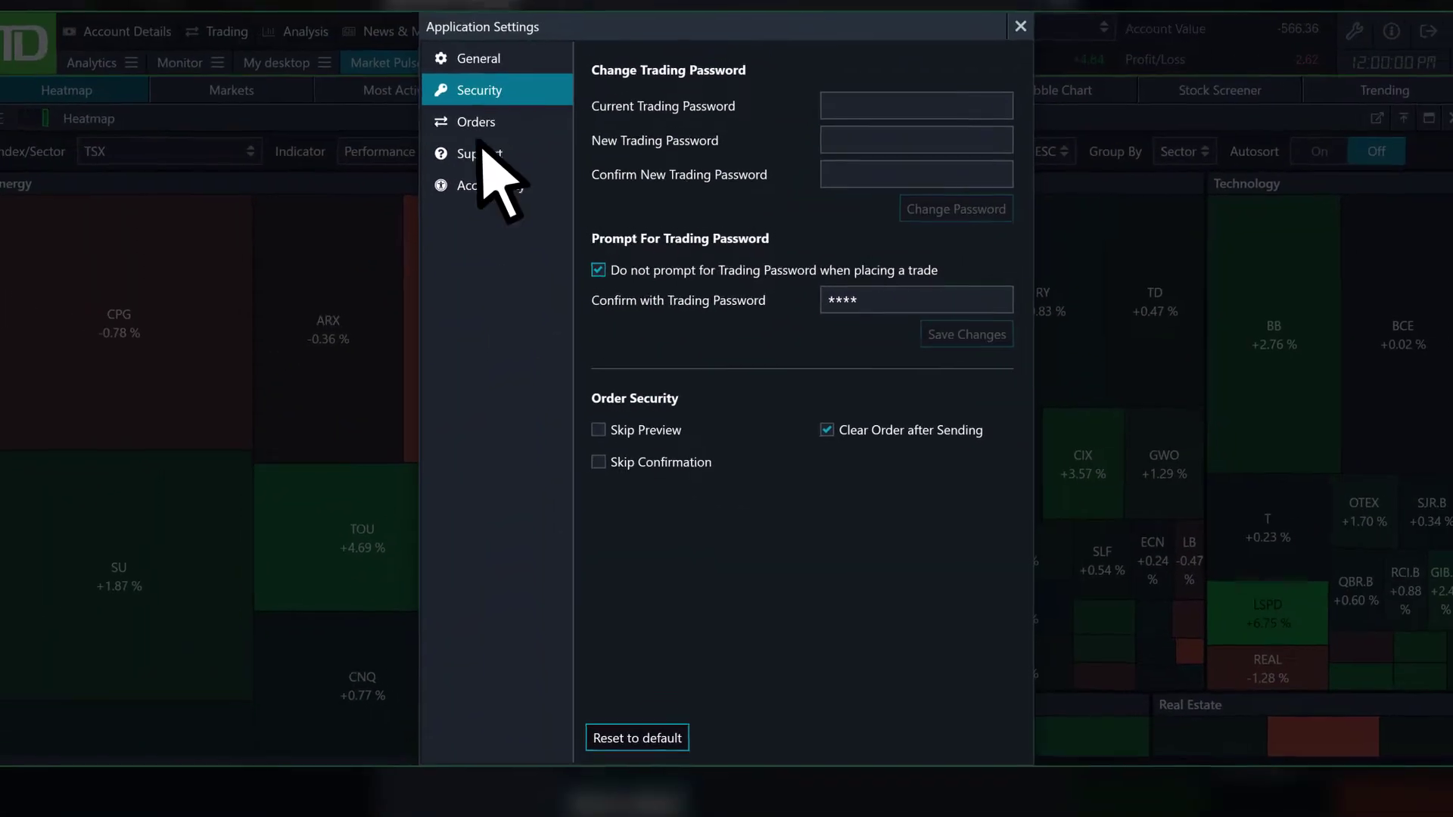
left_click(486, 128)
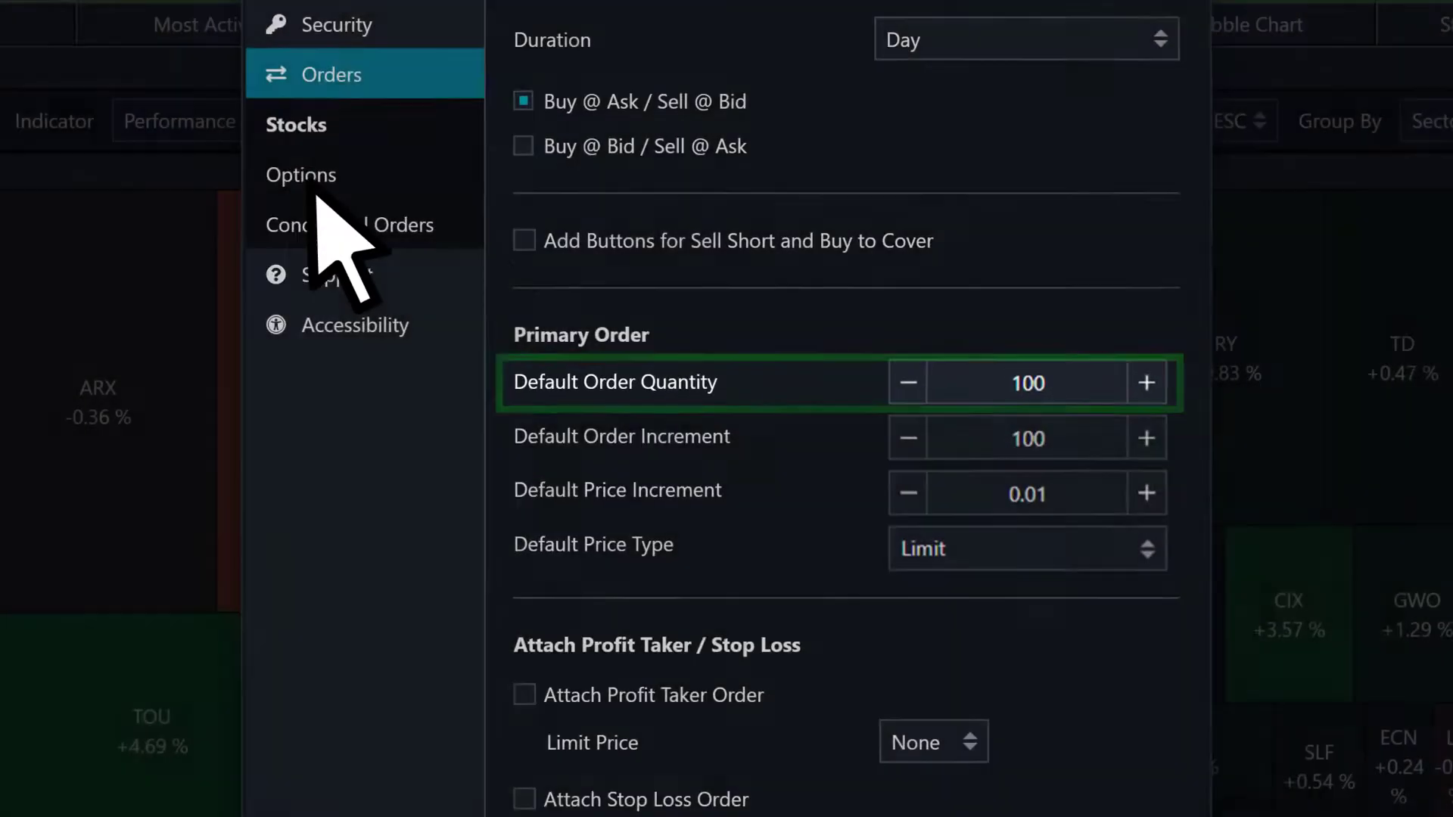
Step: Add Sell Short/Buy to Cover buttons and attach profit taker (limit price None) and stop loss orders
left_click(563, 233)
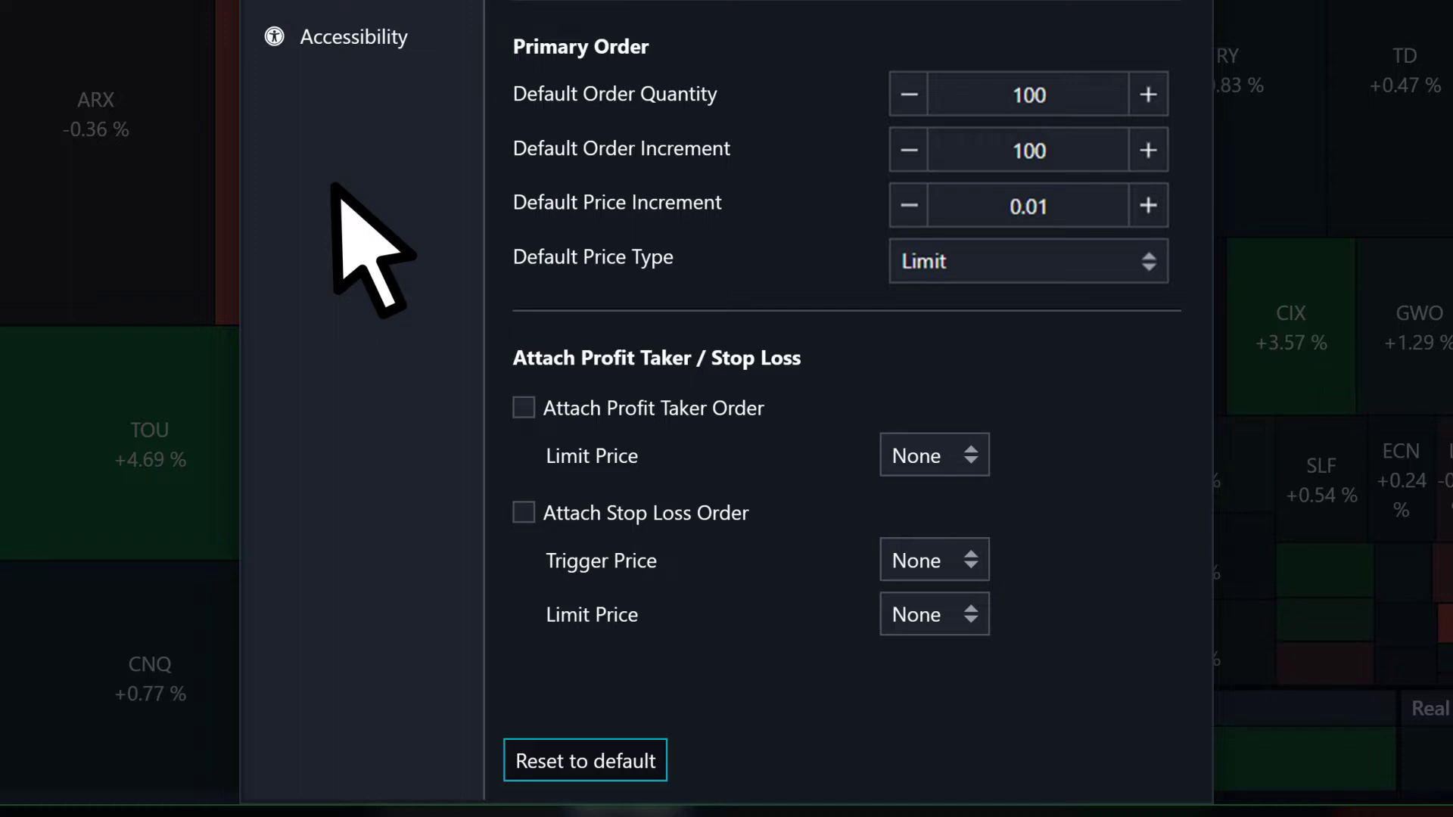
left_click(523, 406)
left_click(963, 455)
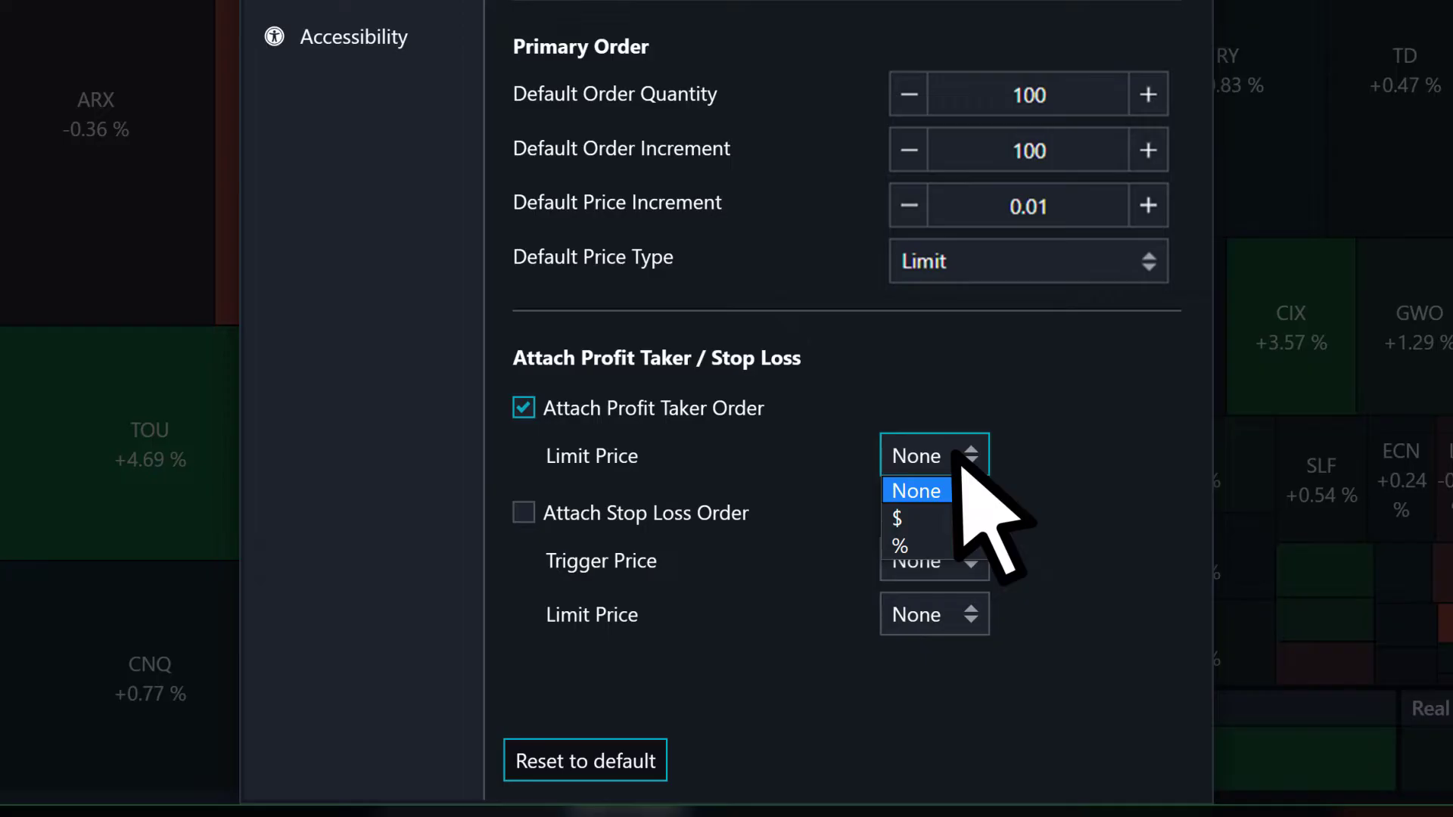
left_click(940, 490)
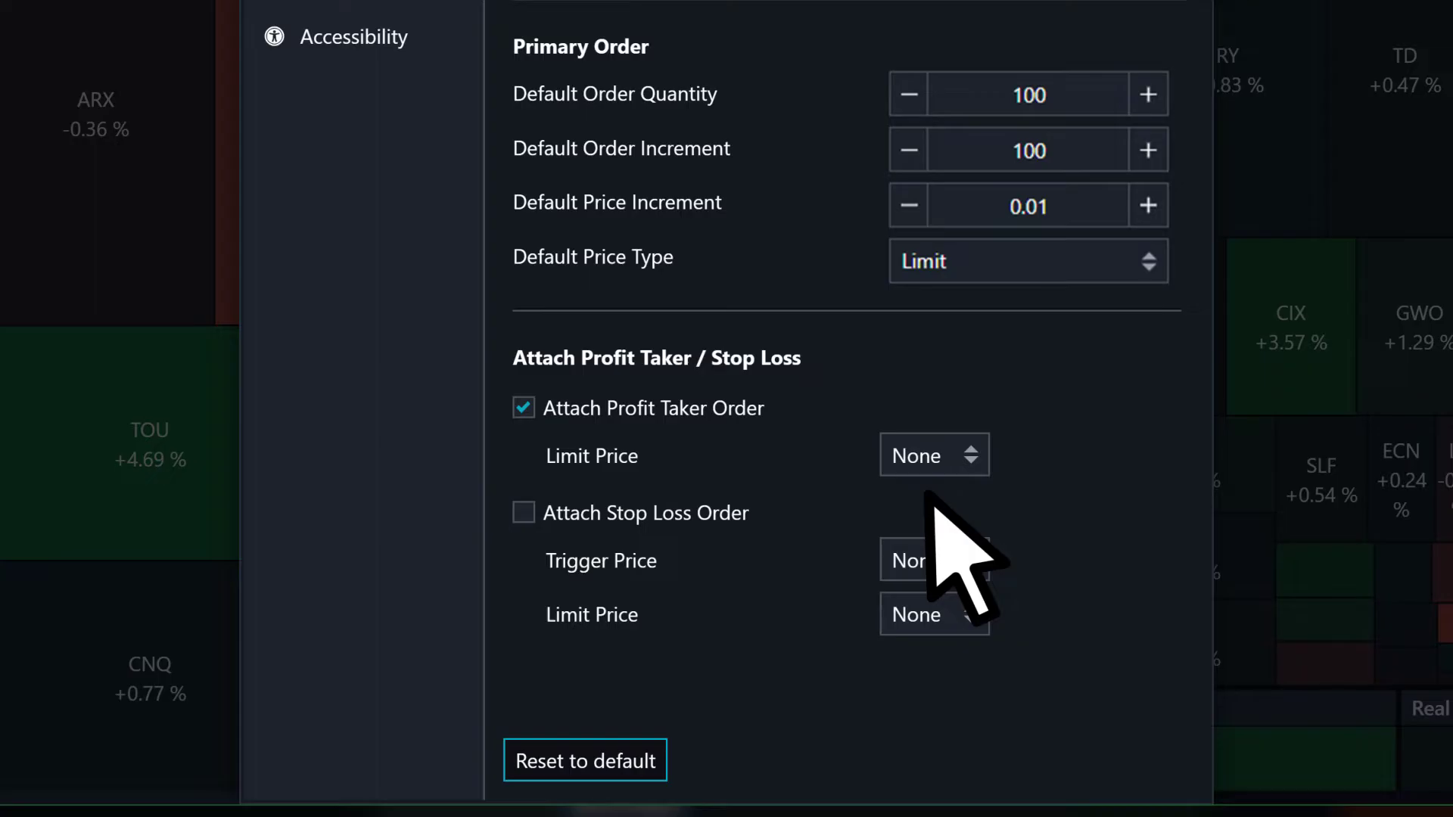
left_click(523, 513)
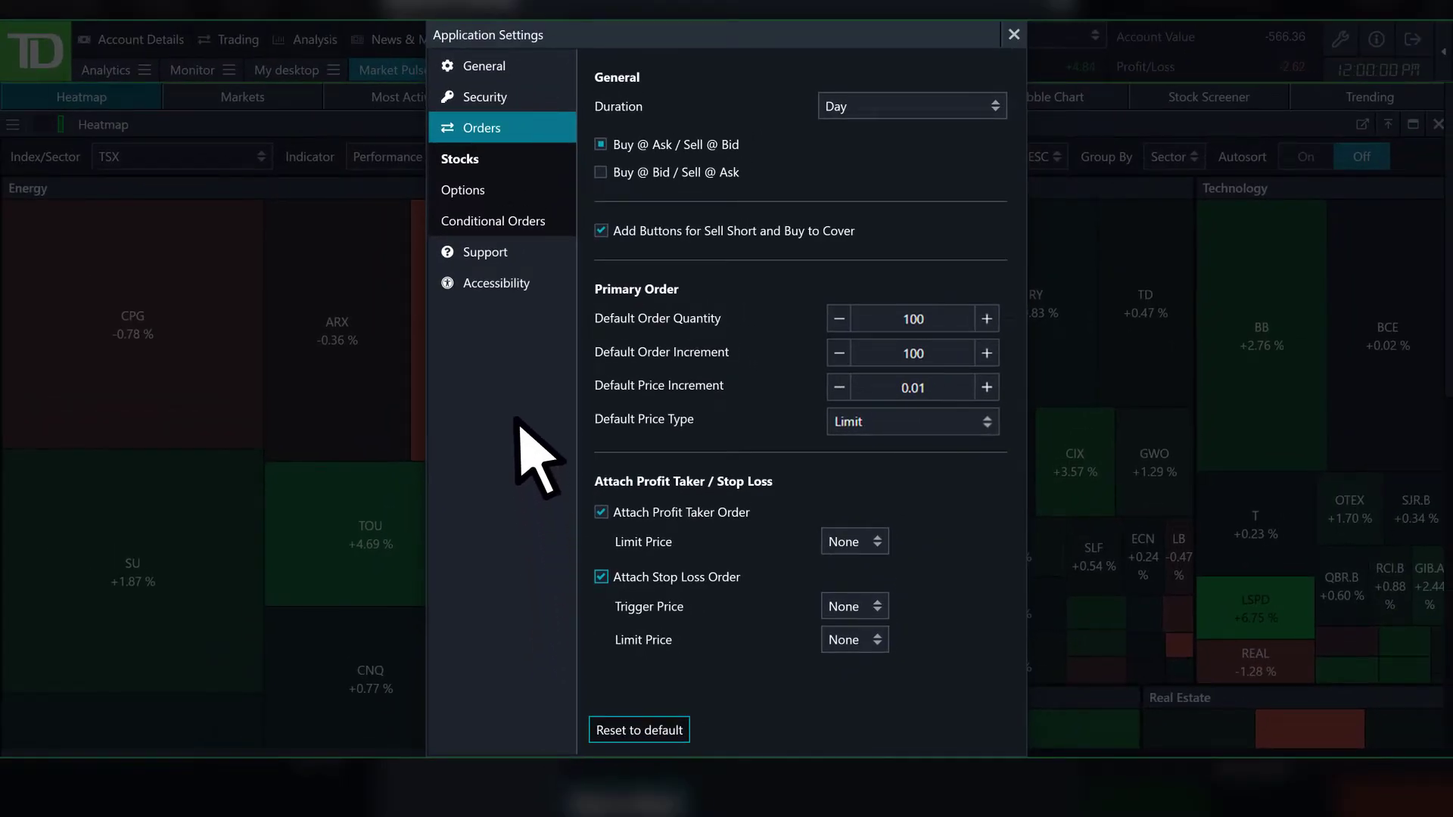
left_click(500, 221)
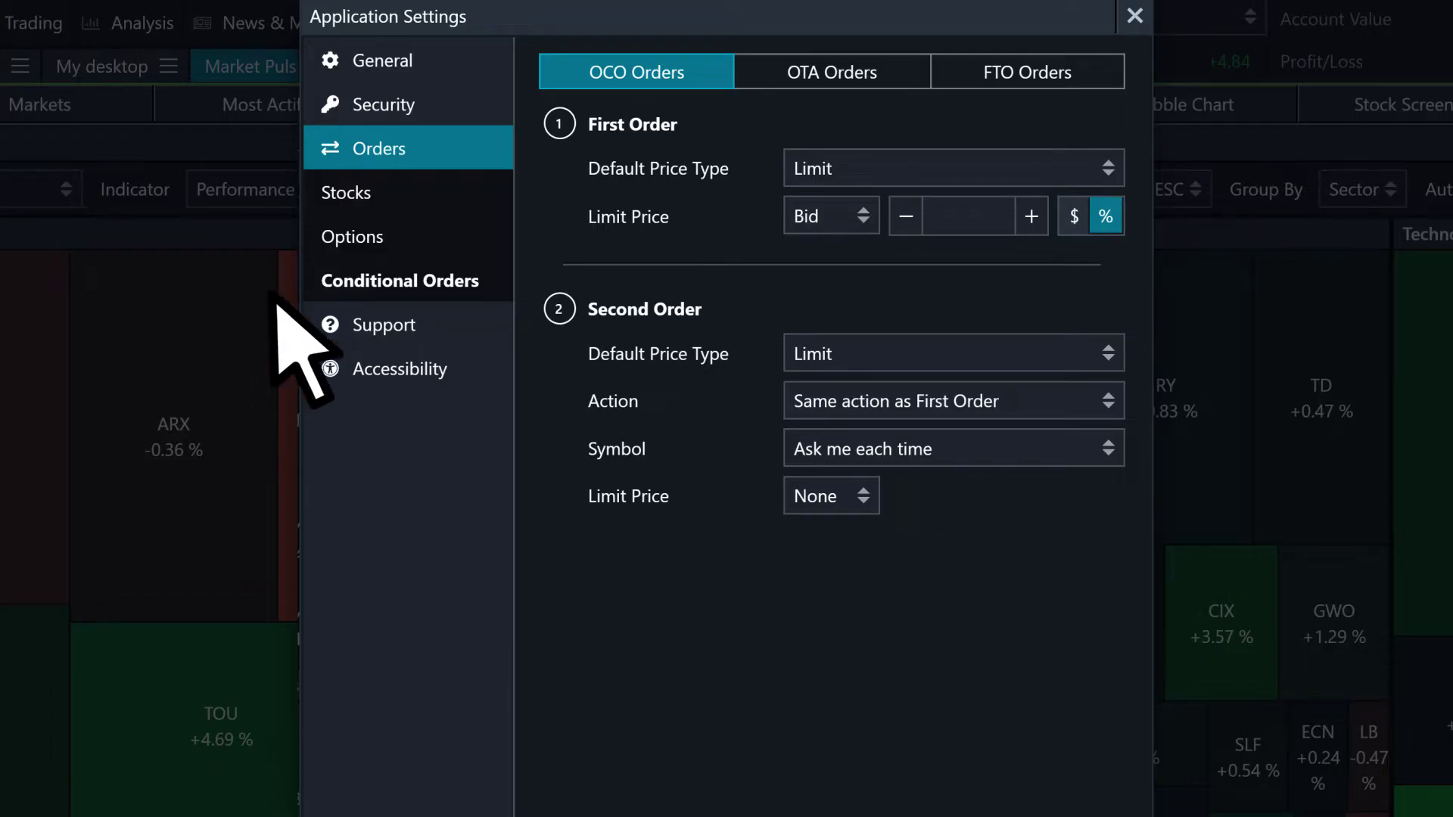
Step: Review the Options multi-leg strategy choices, then the OTA and FTO conditional order defaults
left_click(354, 234)
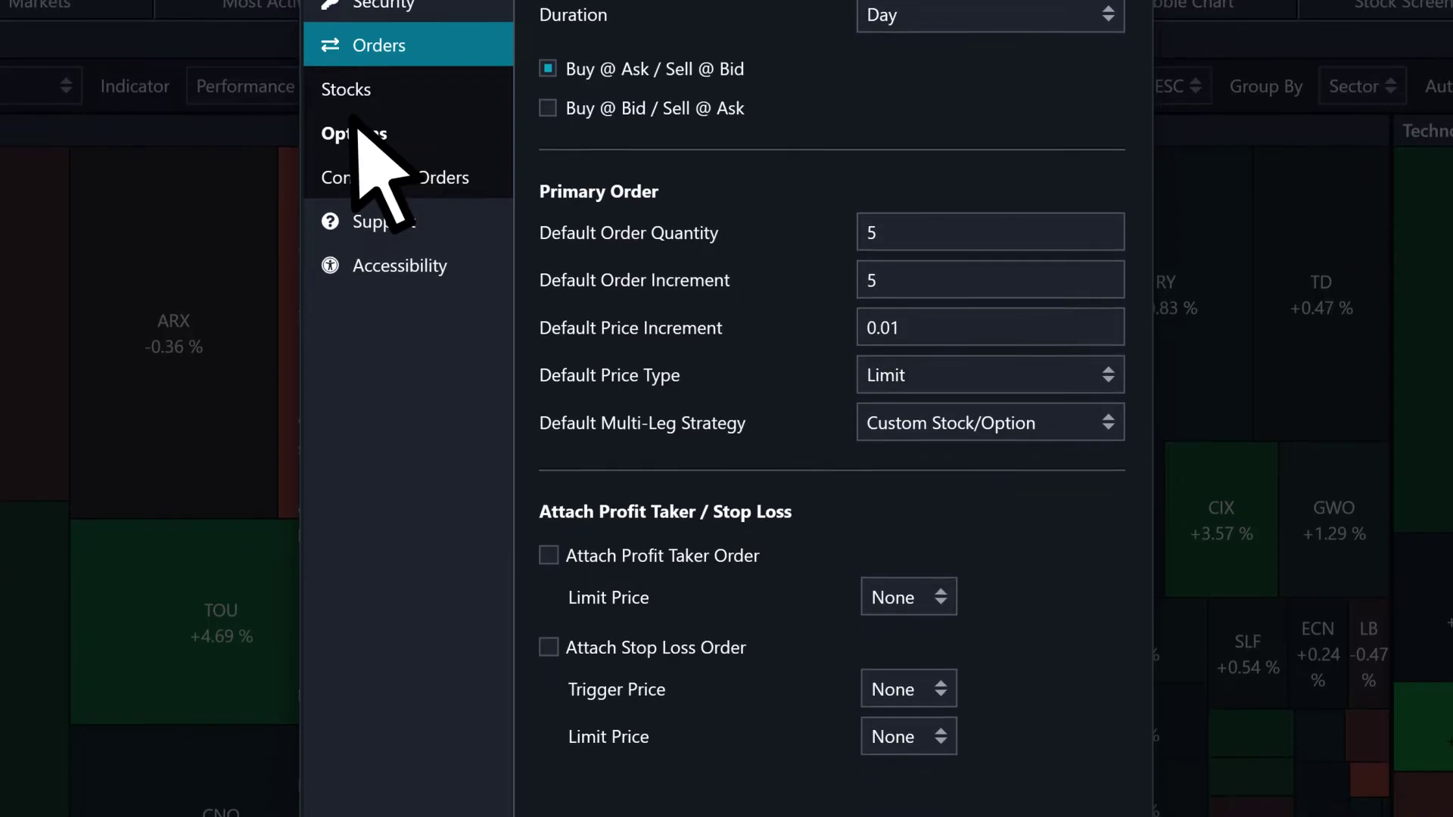
left_click(1067, 292)
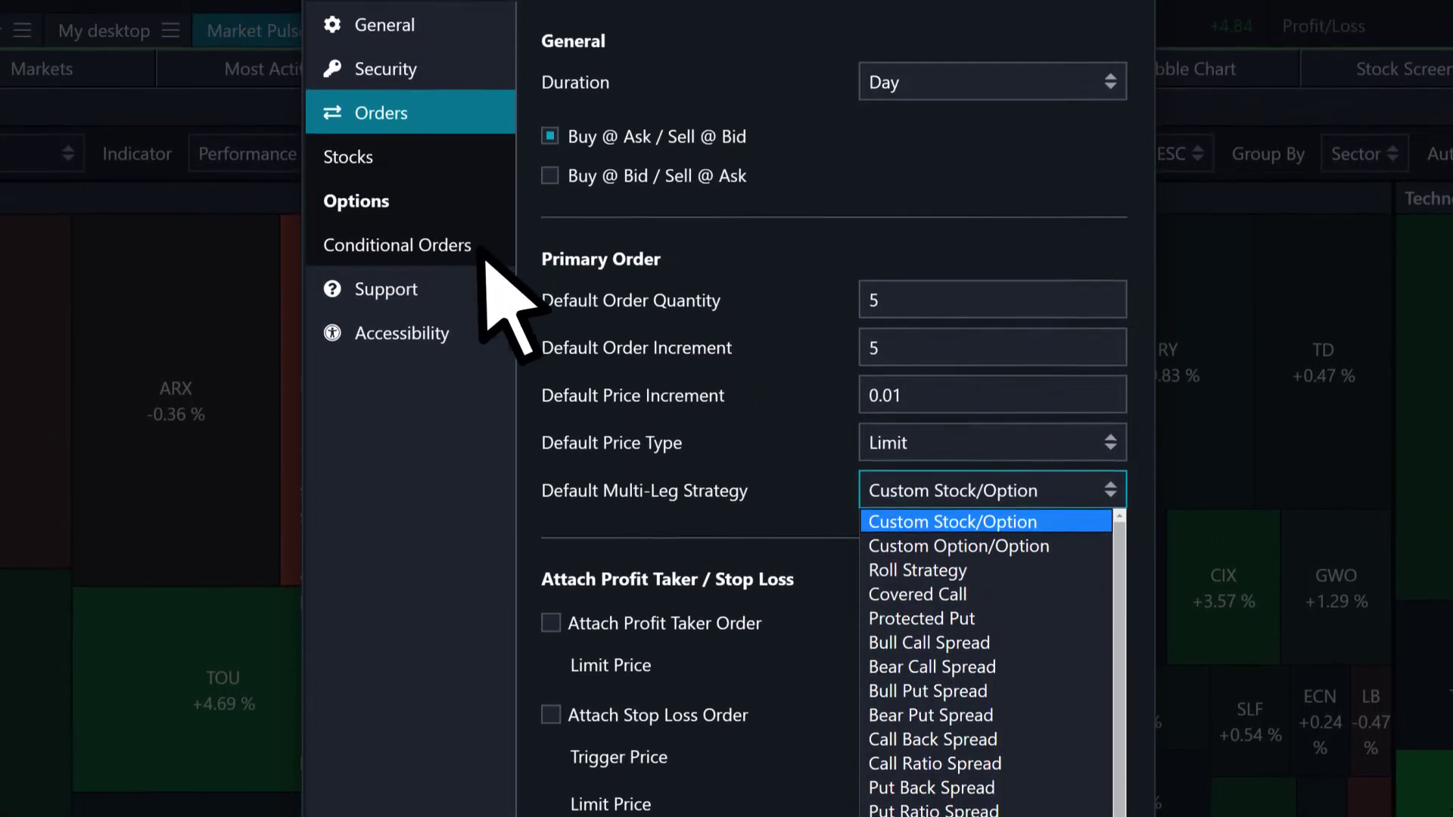
left_click(437, 278)
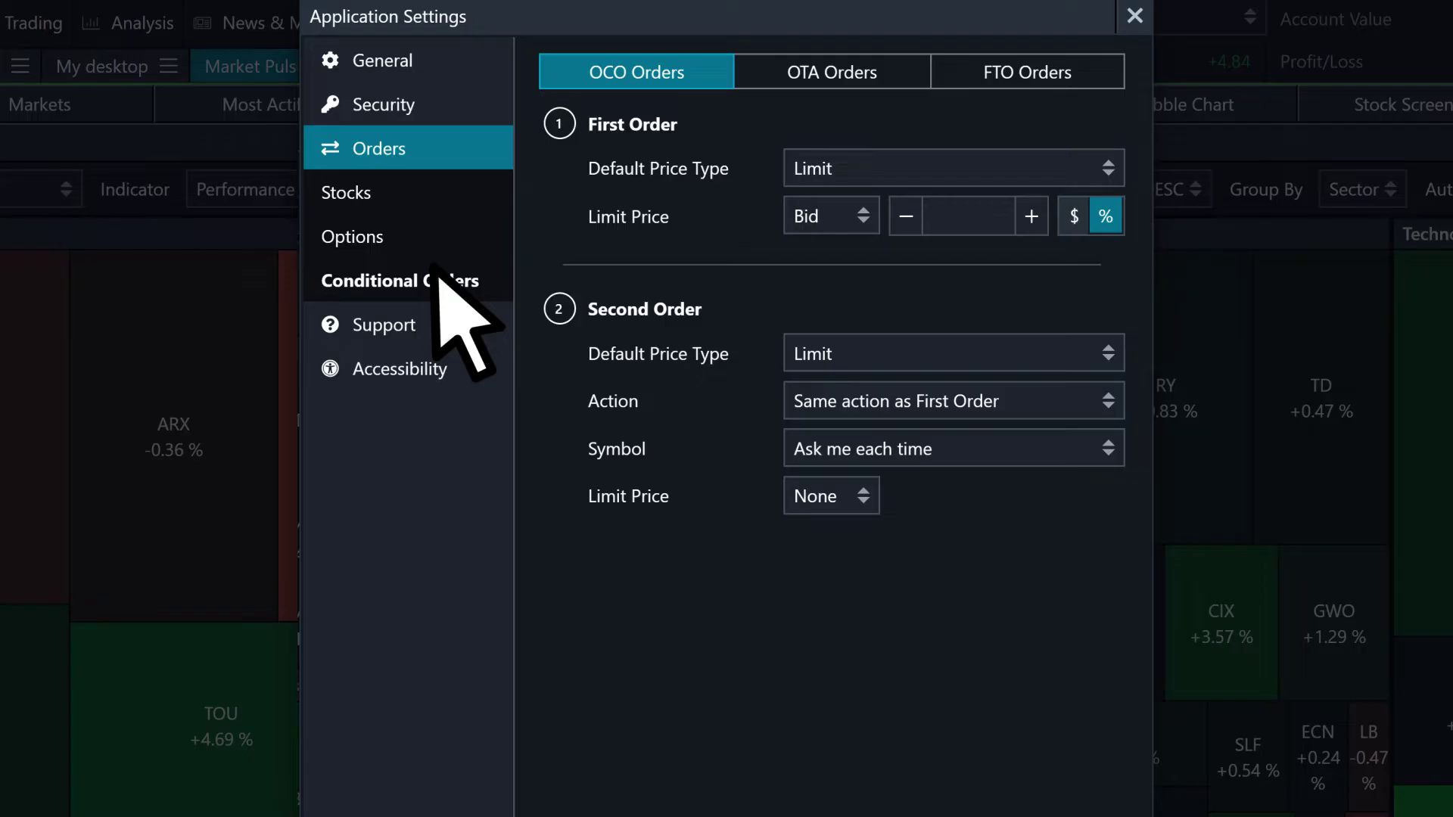
left_click(832, 72)
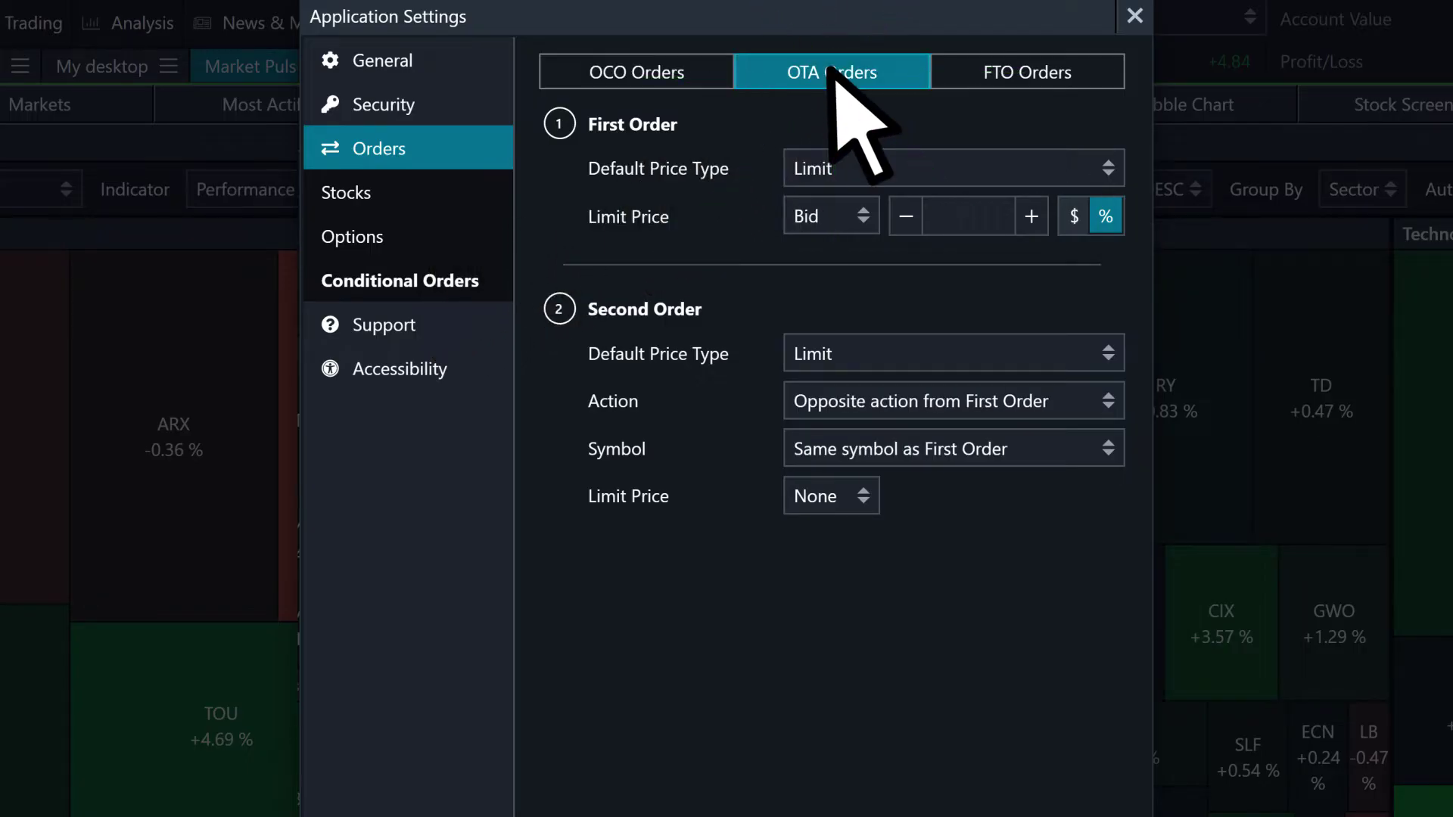
left_click(1025, 79)
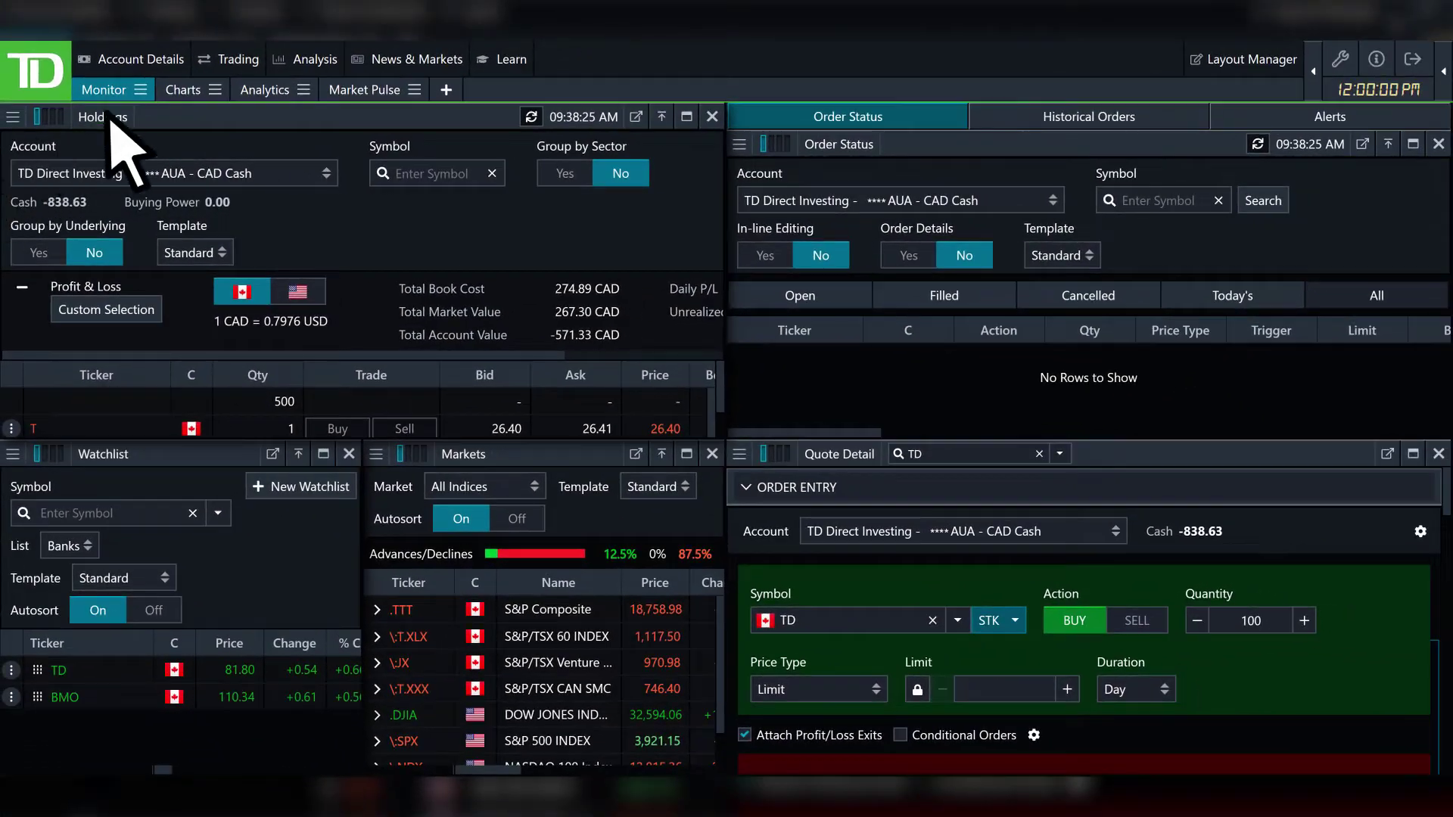
Step: Cycle through the Charts, Analytics and Market Pulse layouts, ending on Monitor
left_click(177, 92)
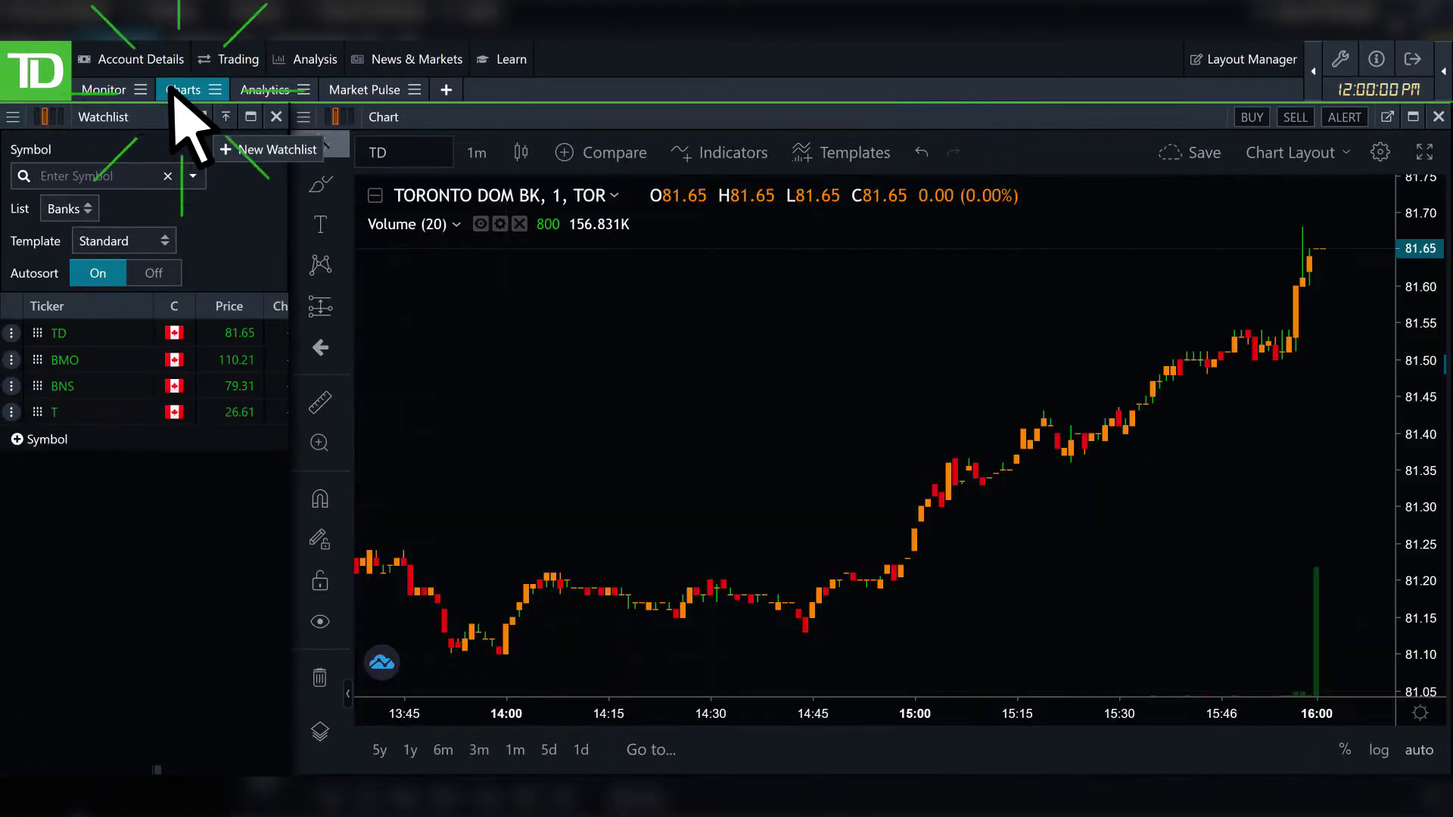
left_click(264, 91)
left_click(352, 91)
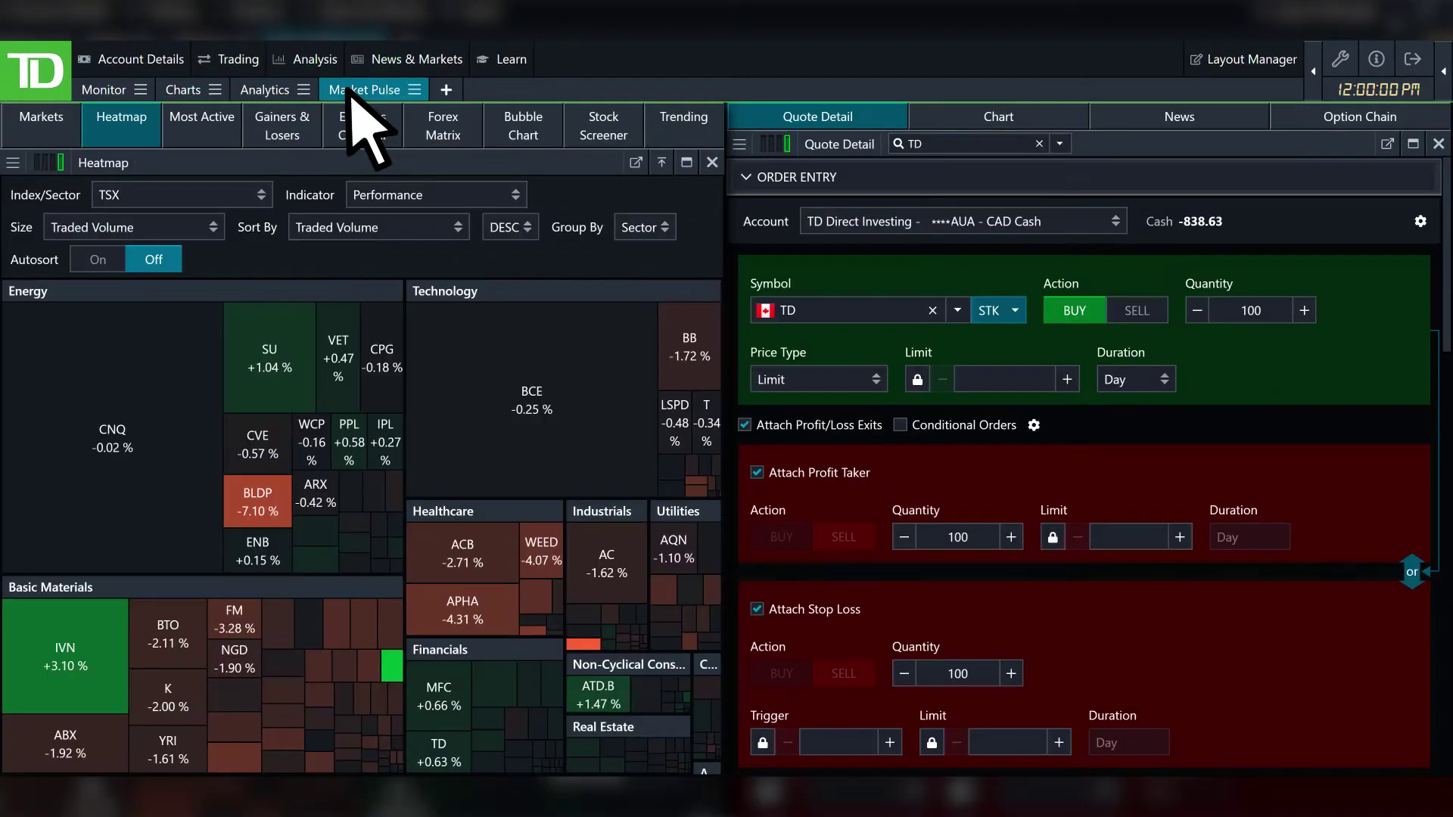
left_click(105, 90)
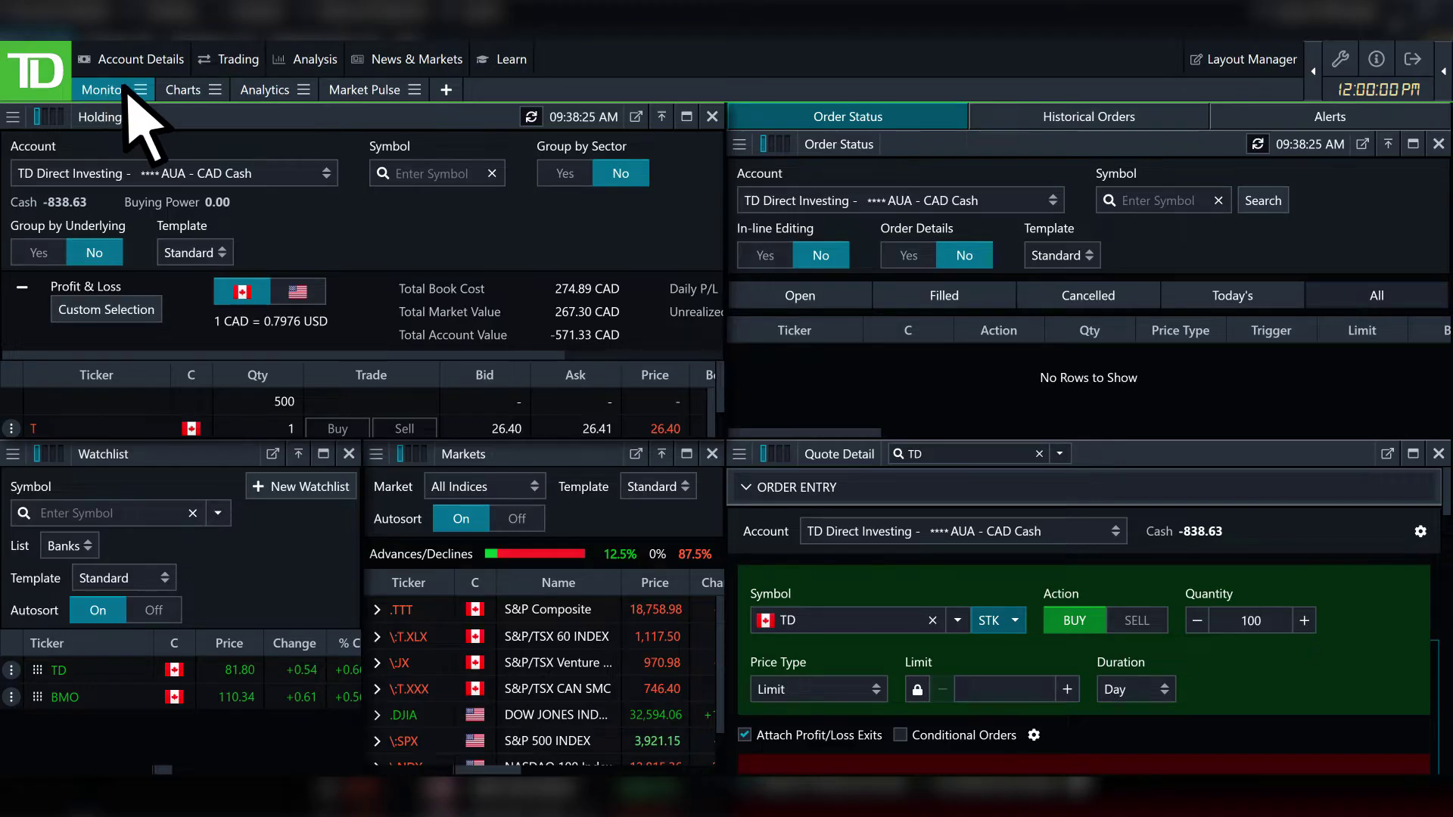
Step: On the Charts layout, replace the watchlist with a TD option chain in the bottom-left spot
left_click(181, 89)
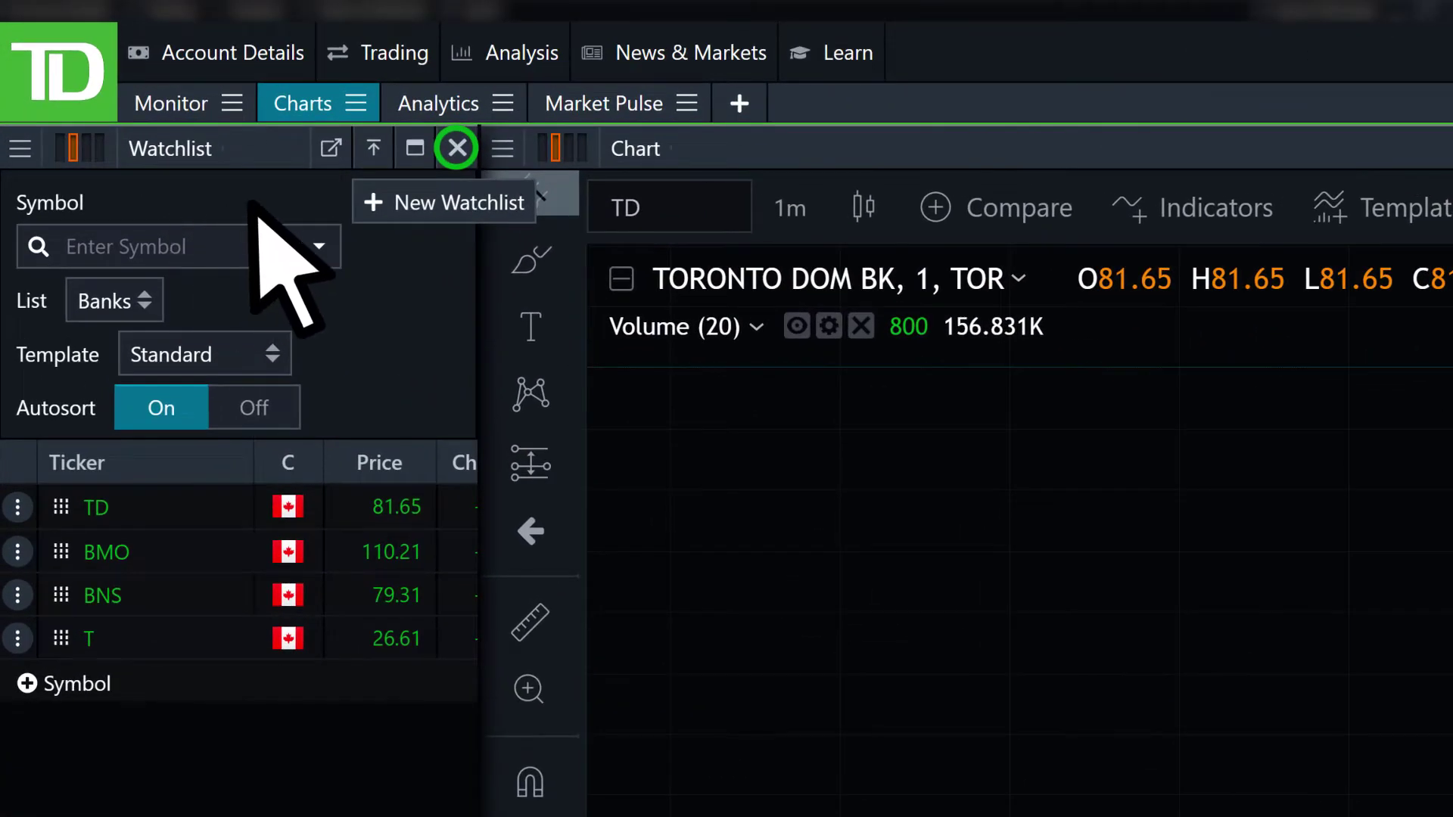
left_click(278, 120)
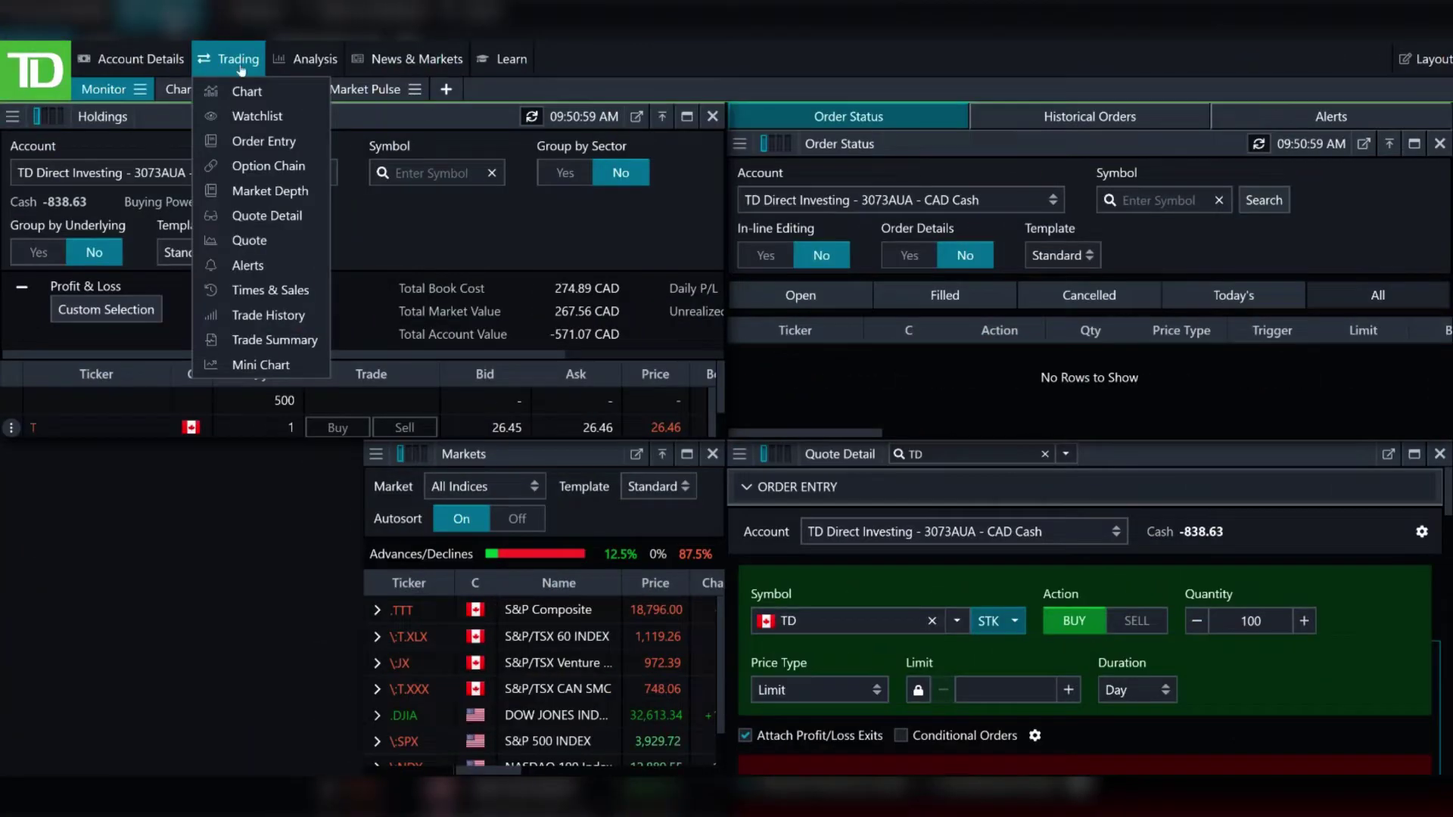
left_click(263, 168)
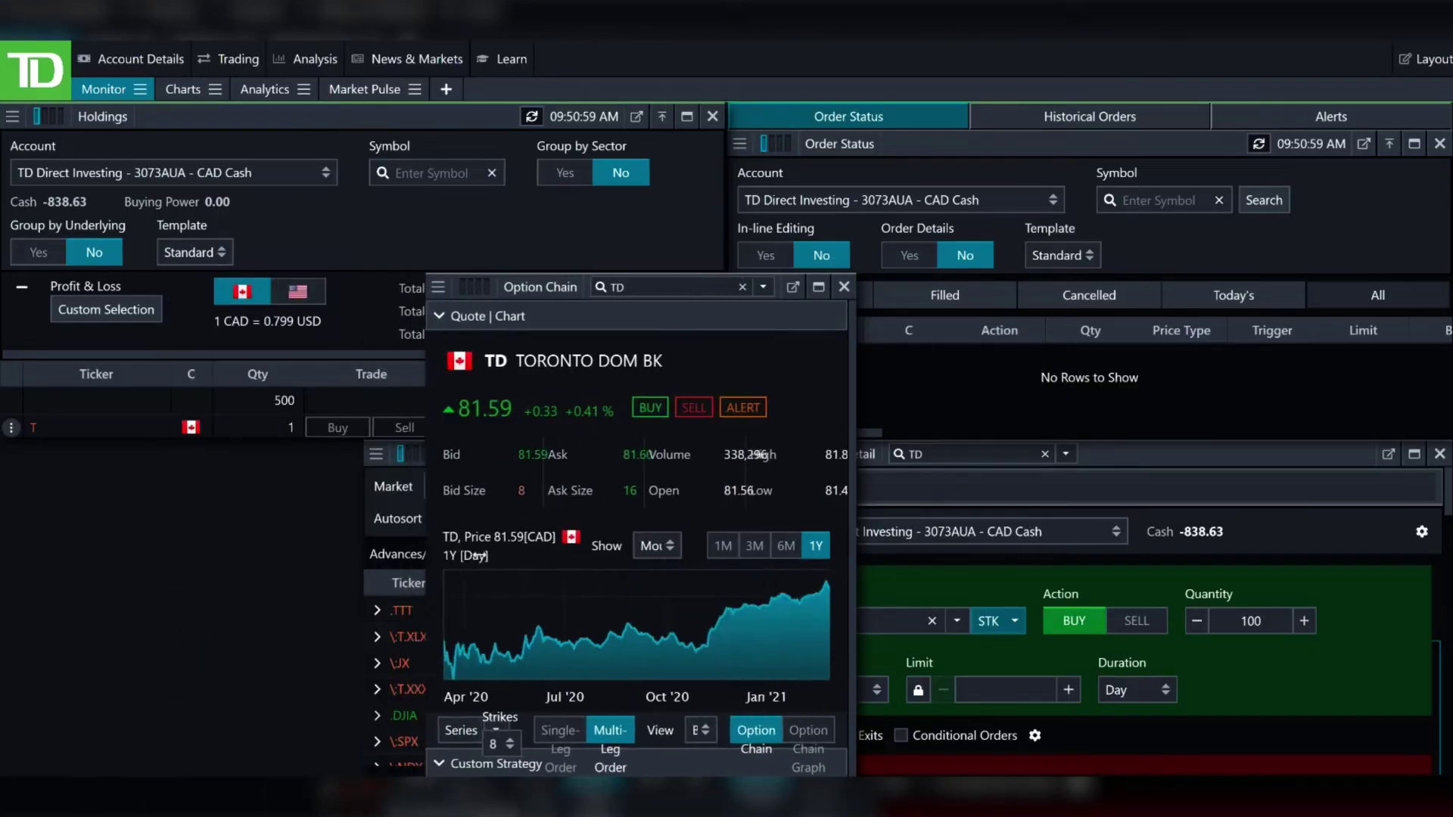
left_click_drag(173, 557, 516, 558)
left_click_drag(649, 288, 135, 455)
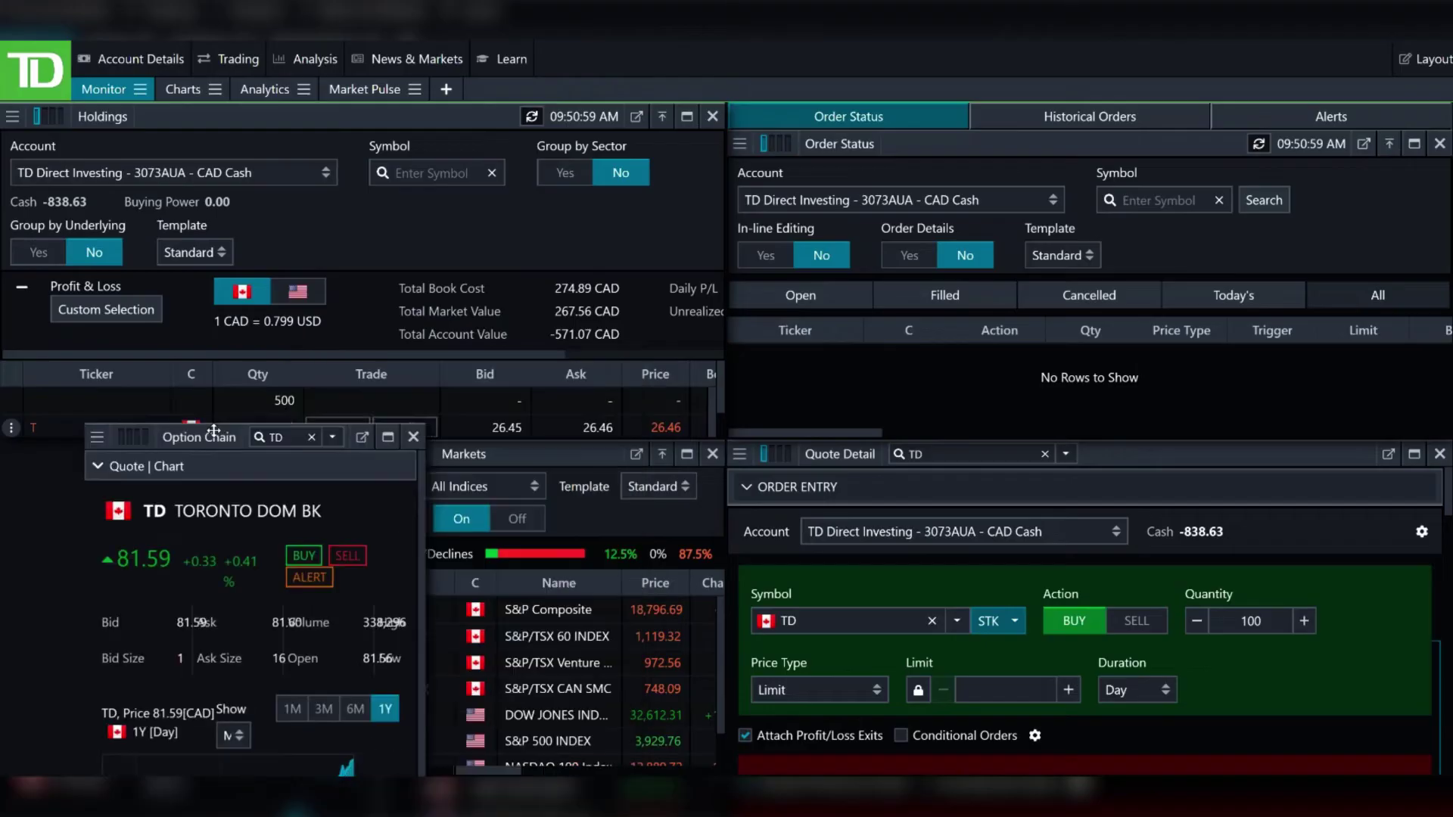
Step: Browse the Trading, Analysis and News & Markets menus, then pop out Holdings into its own window
left_click(238, 58)
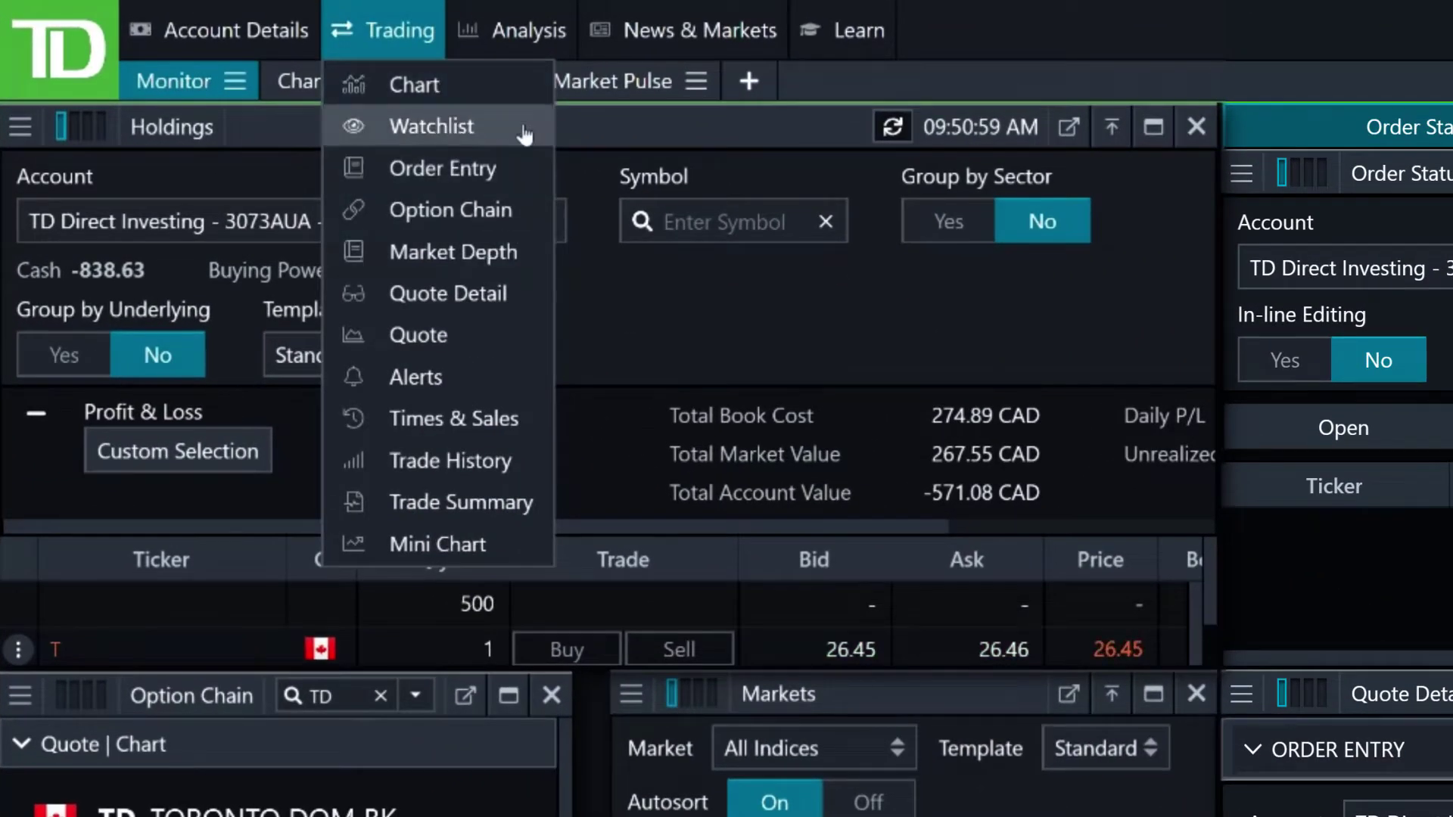
left_click(543, 34)
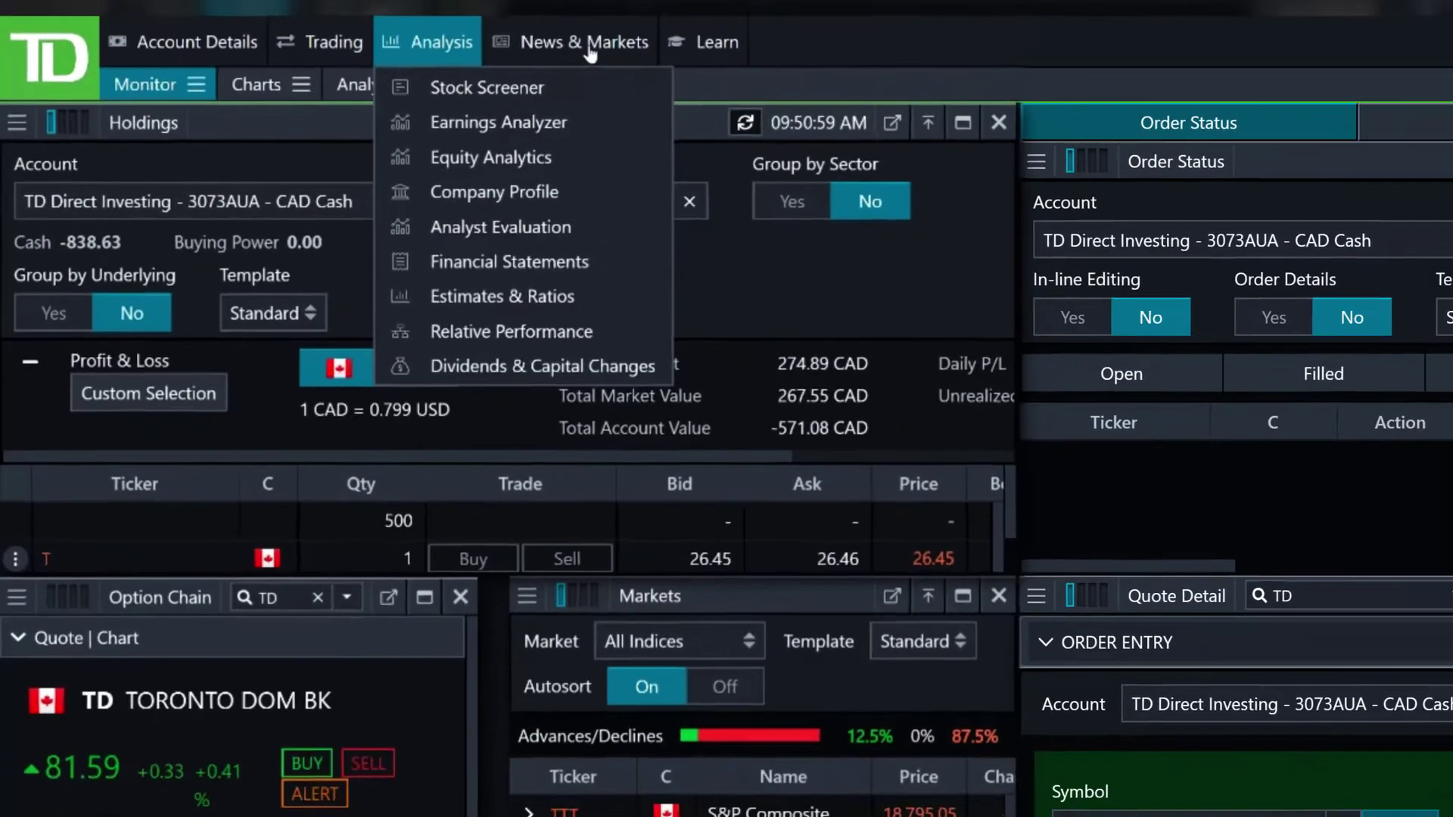
left_click(420, 66)
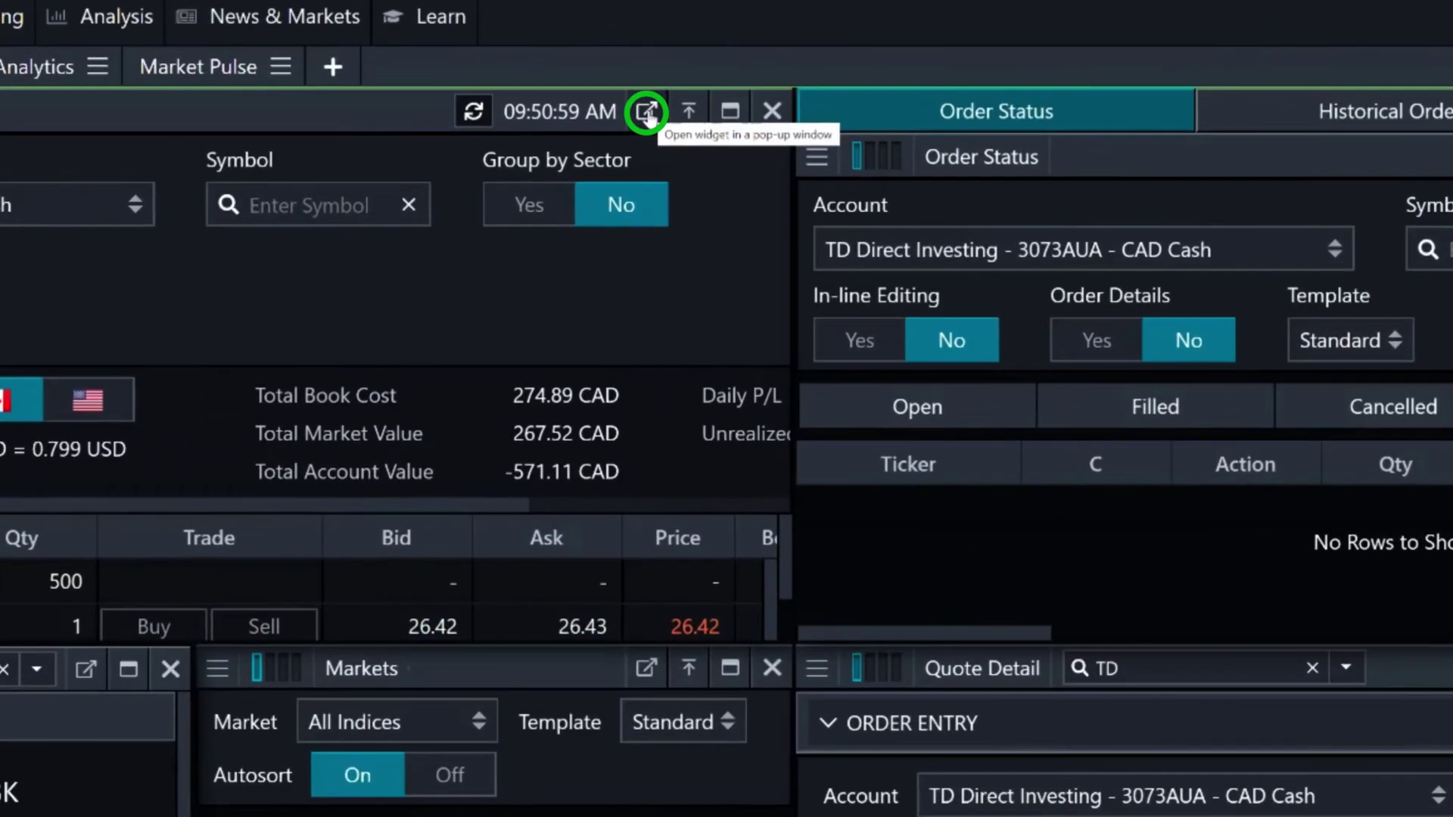
left_click(646, 113)
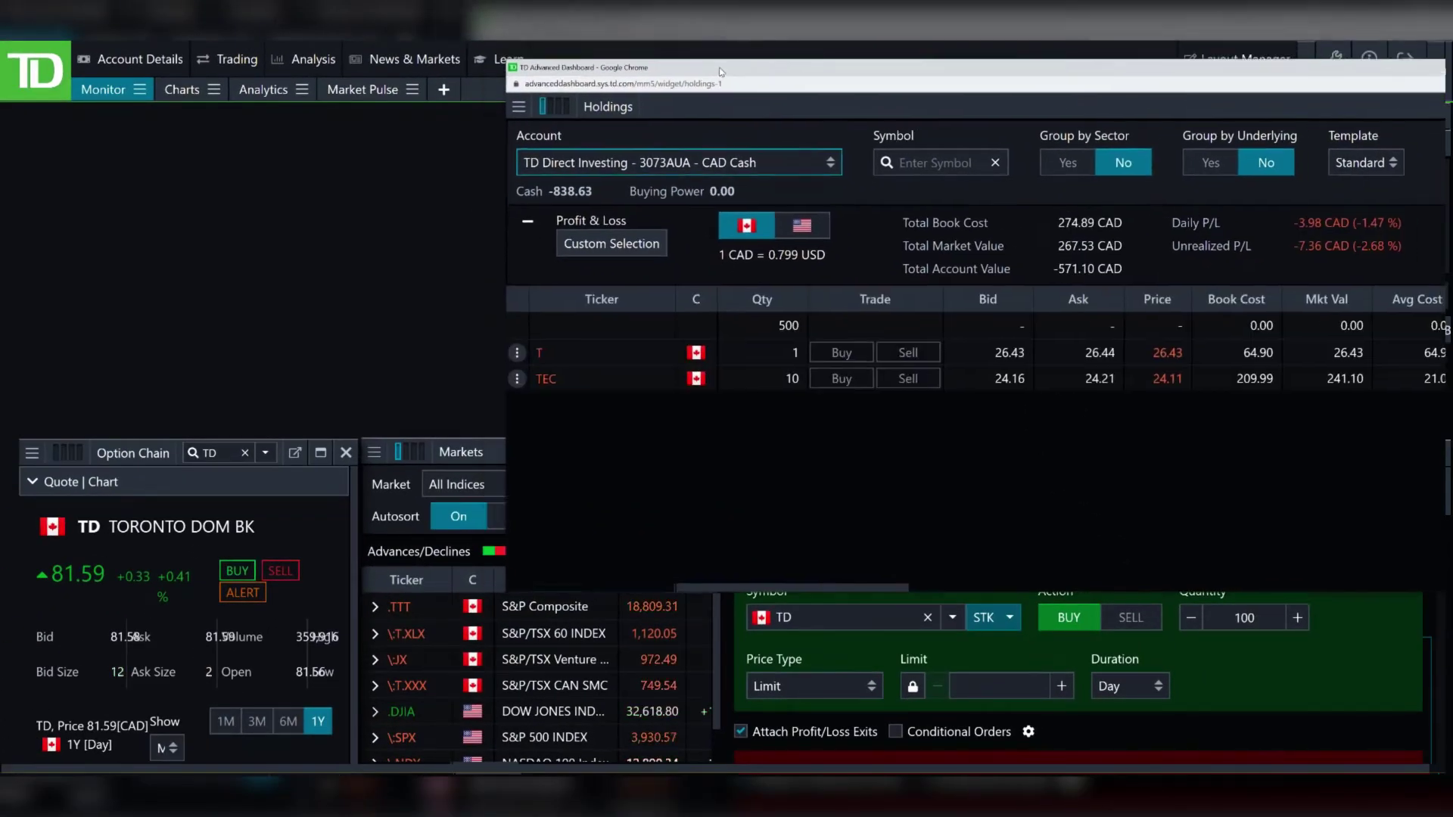
left_click_drag(696, 66, 825, 173)
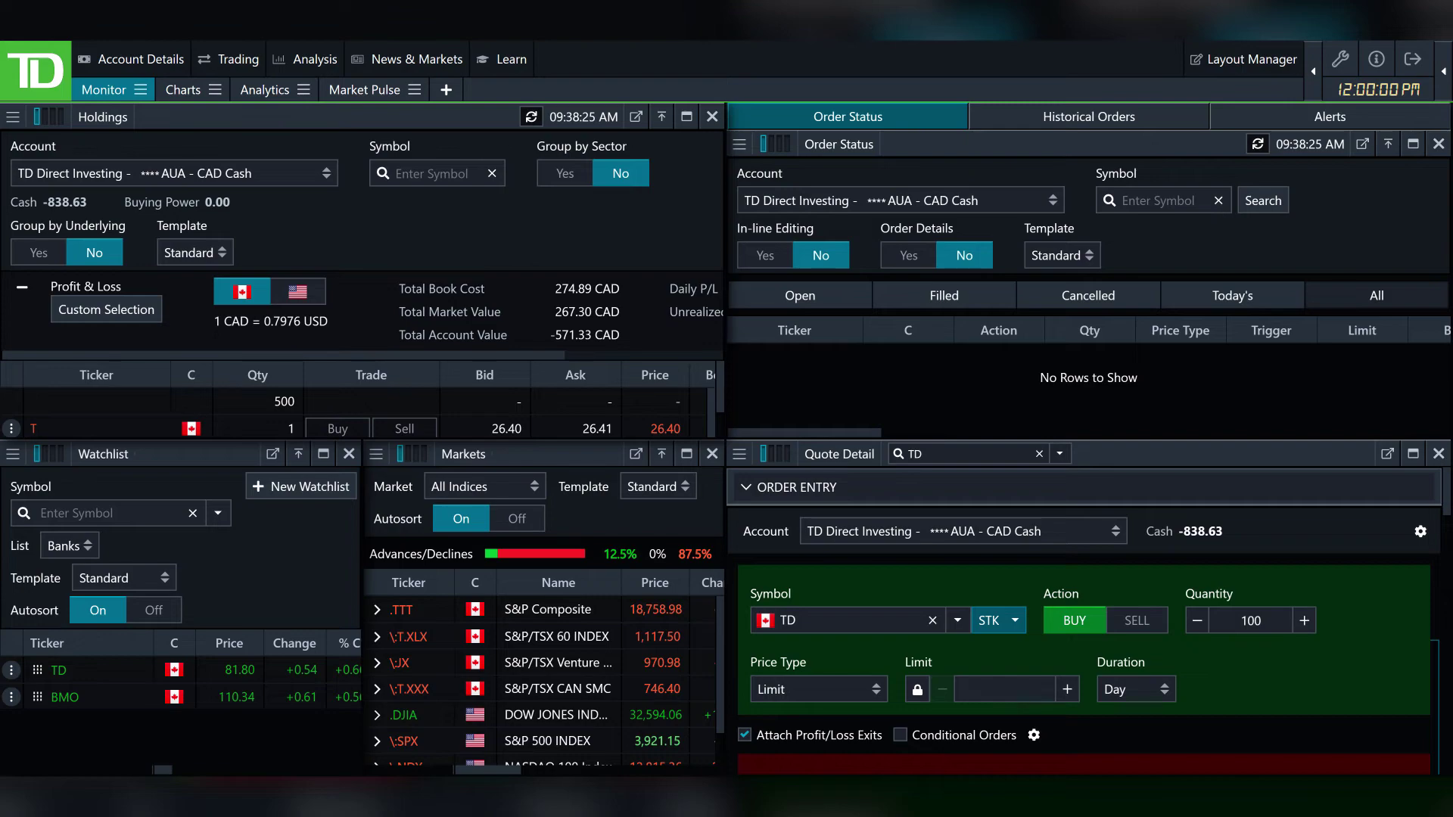
left_click(446, 89)
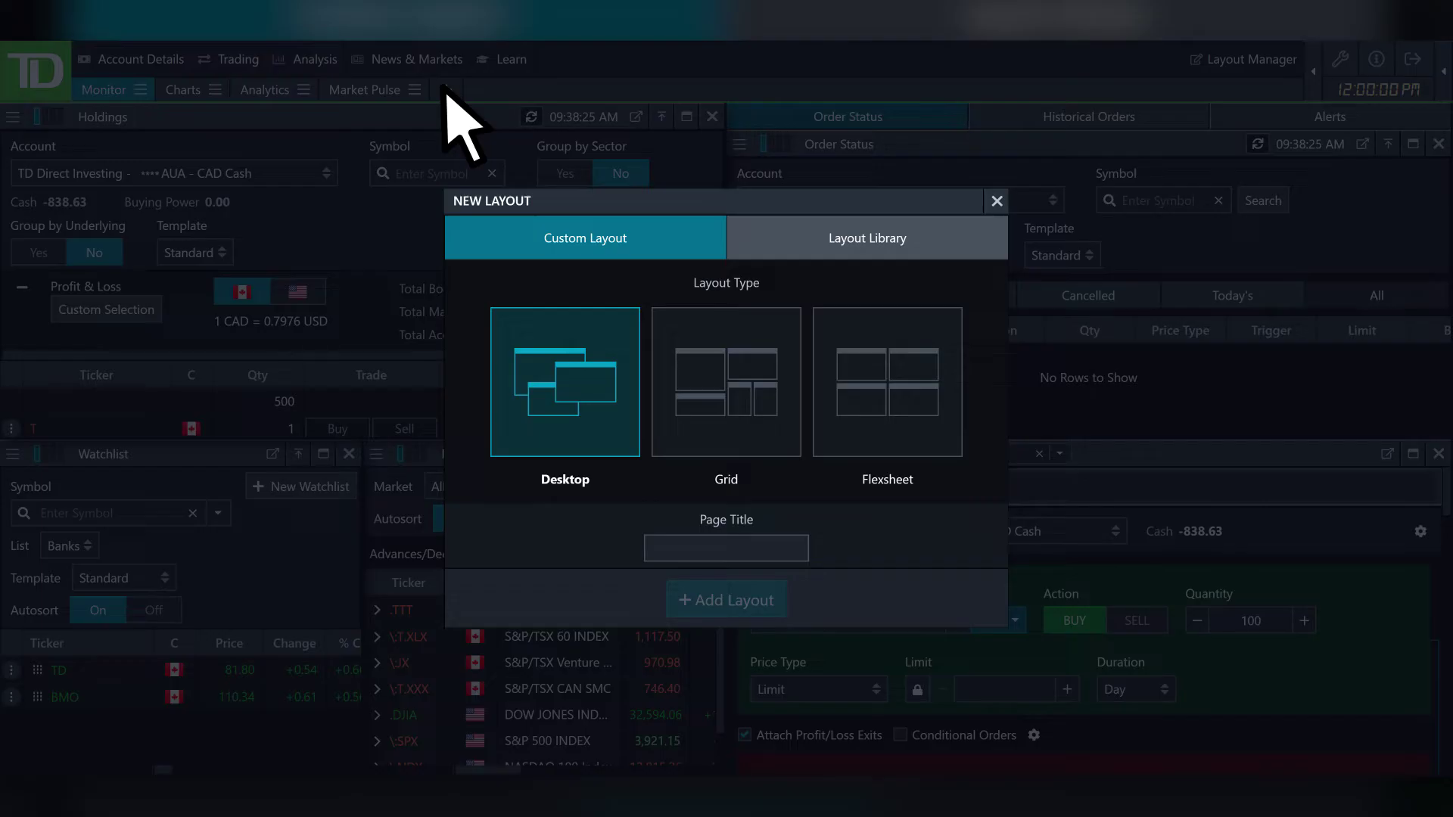
left_click(718, 369)
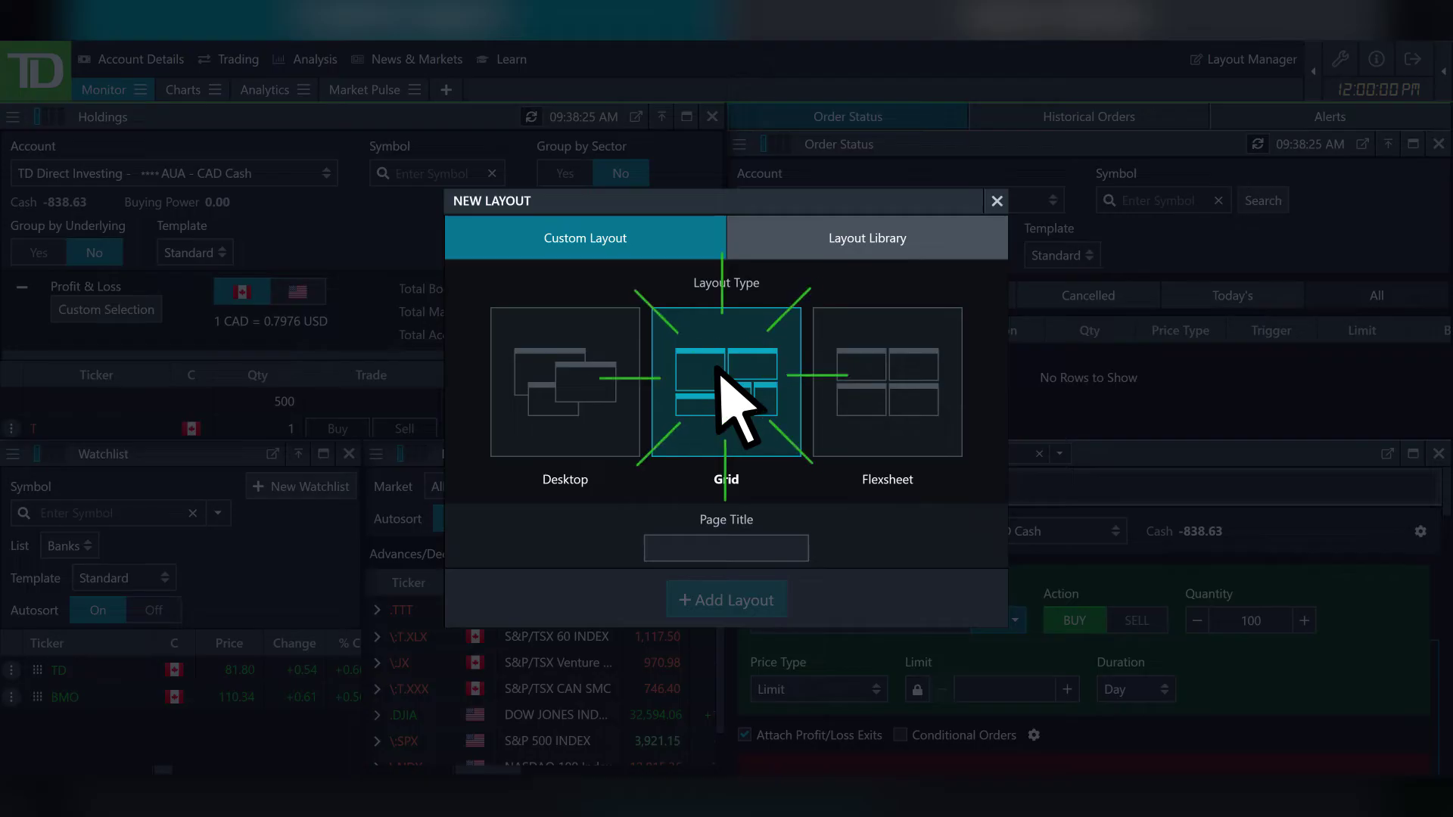
left_click(869, 374)
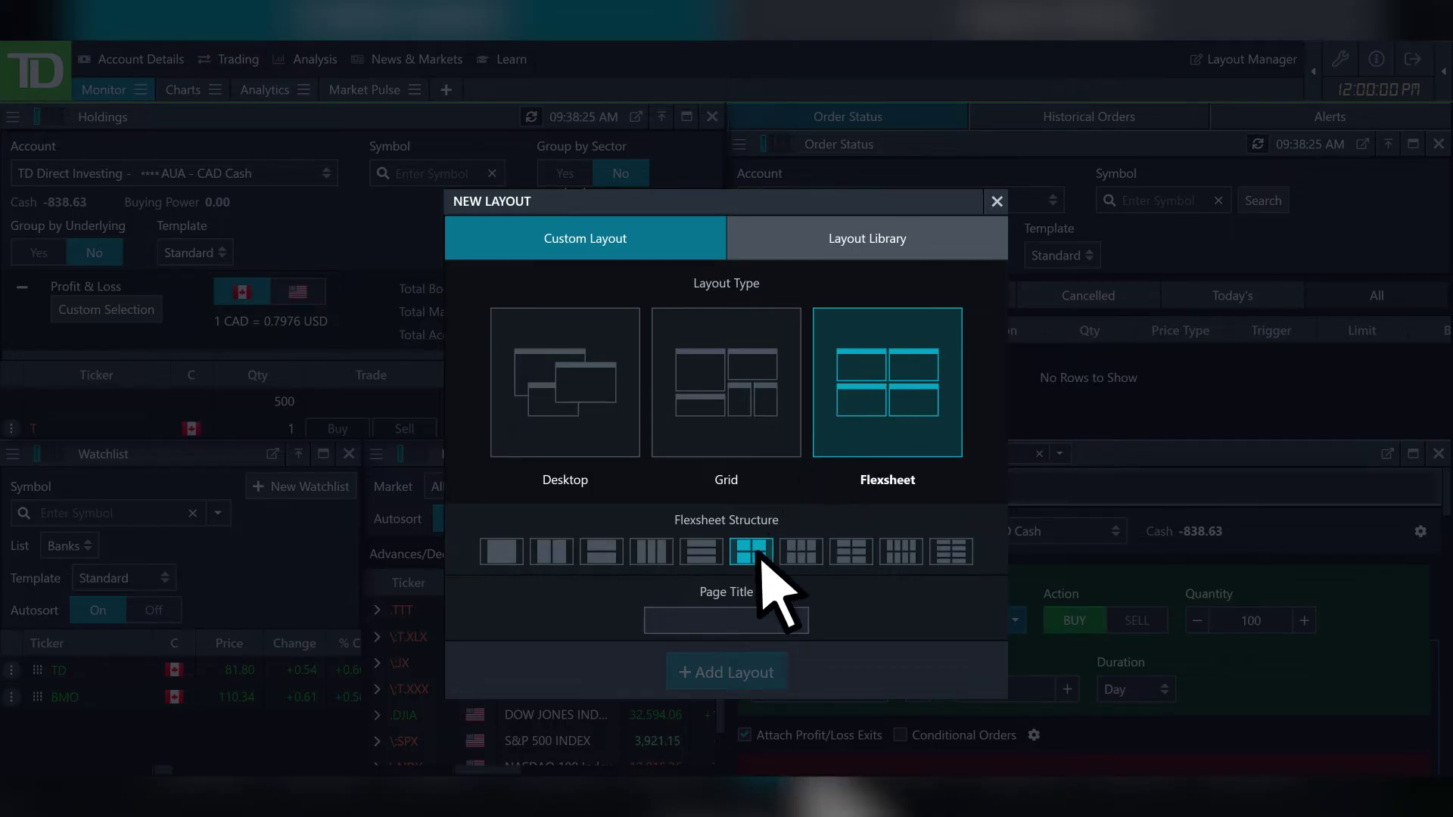
left_click(950, 550)
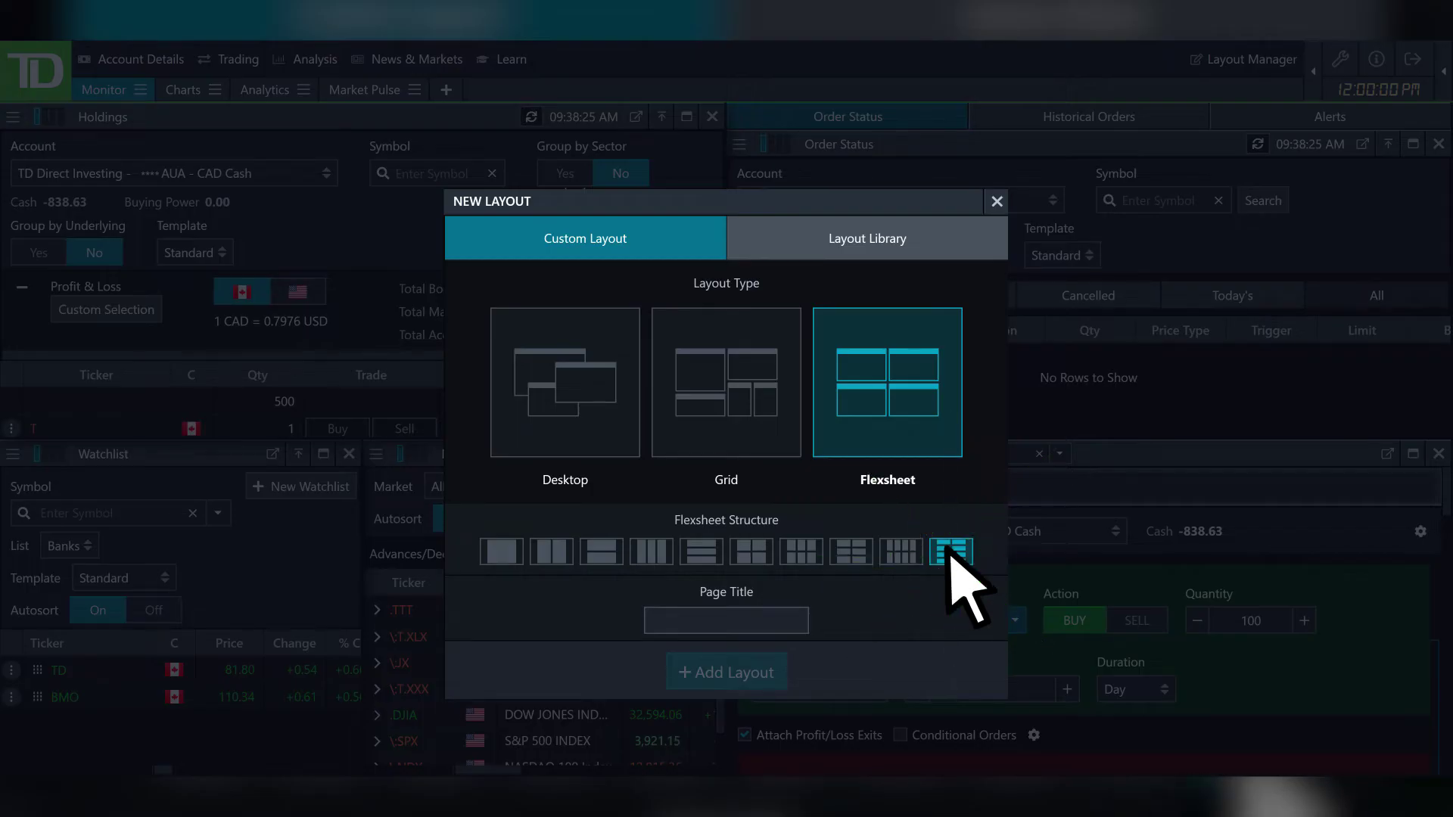
left_click(617, 445)
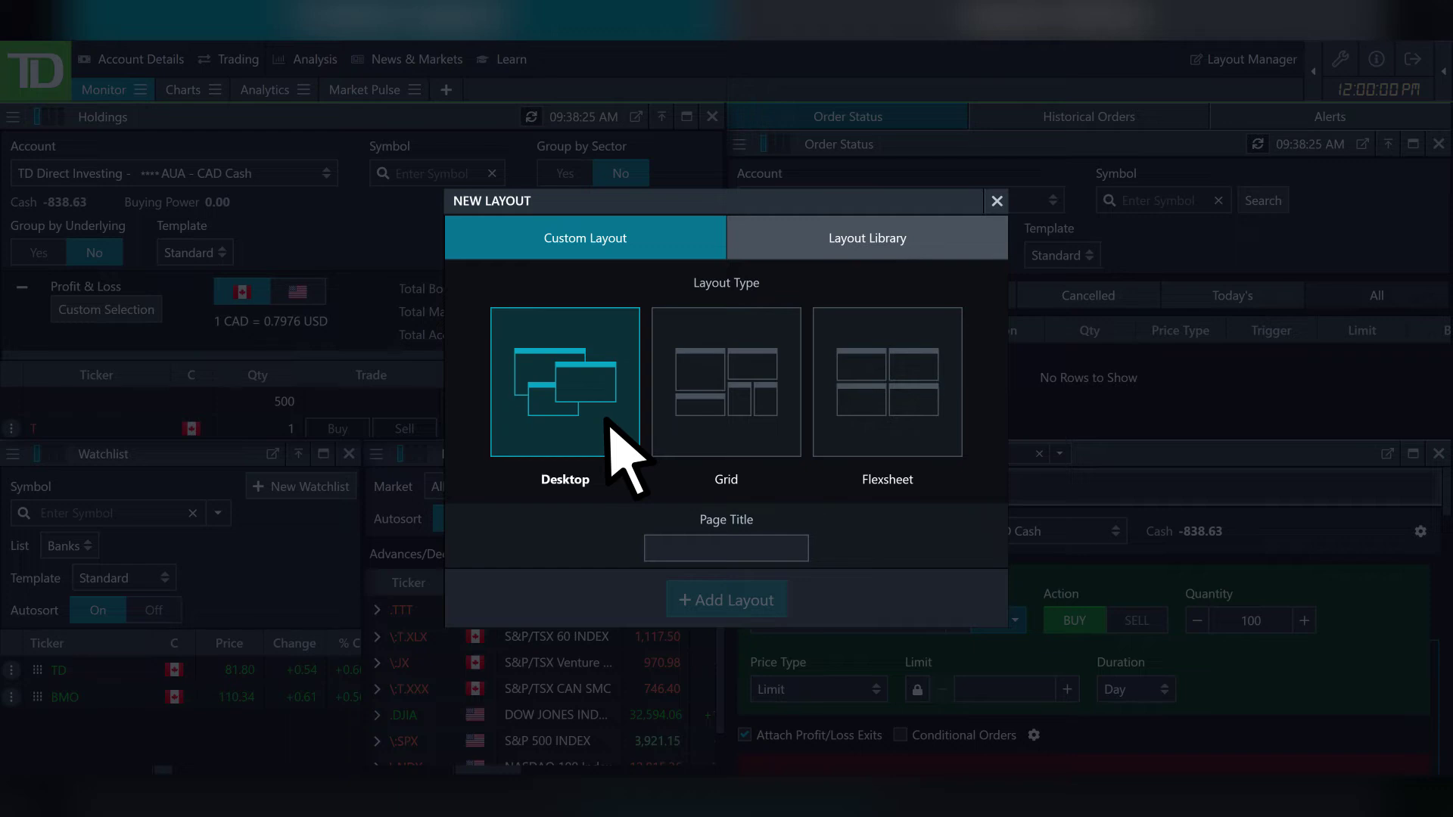
left_click(715, 425)
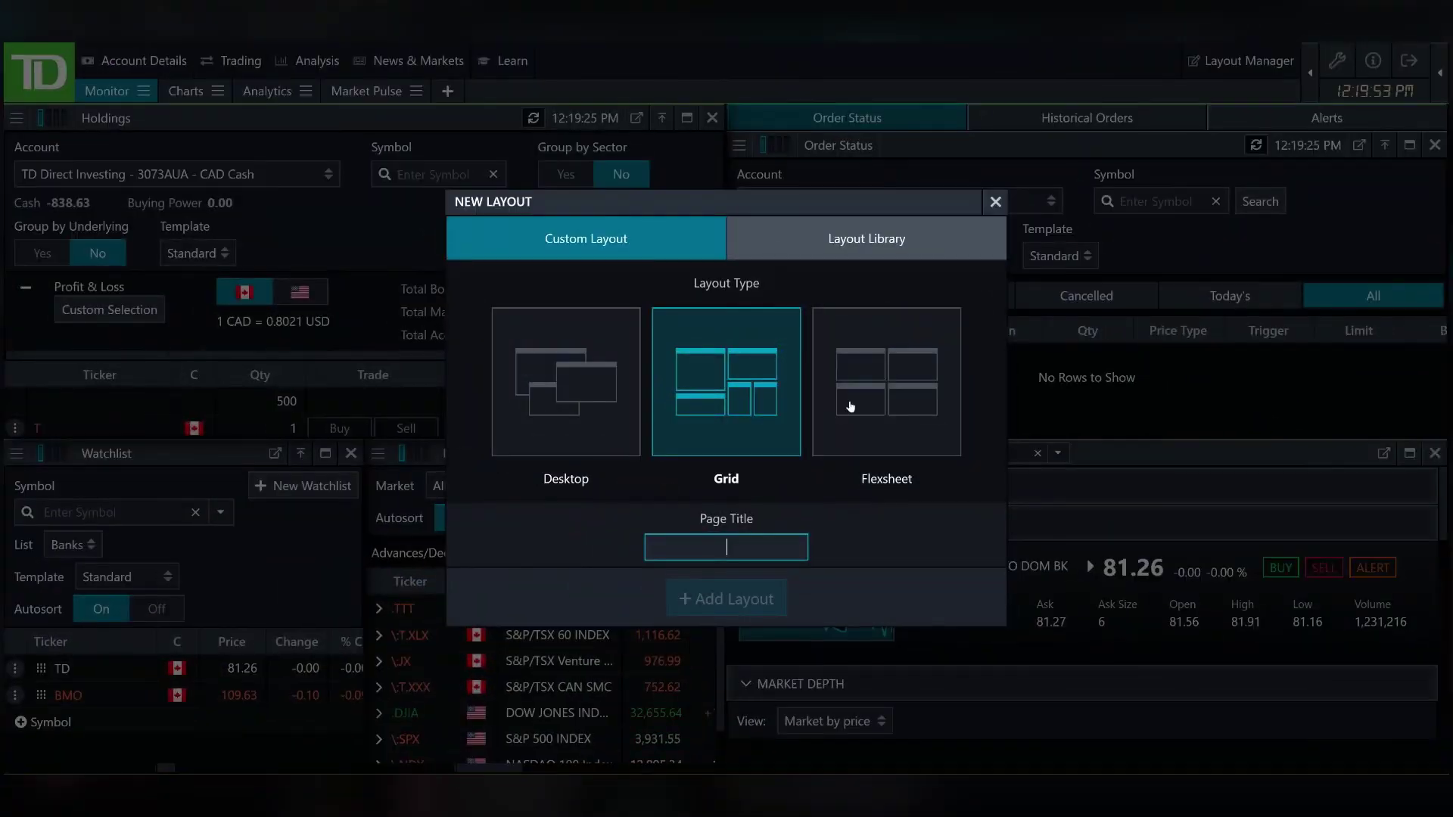
Step: Create a 2x2 Flexsheet layout page titled 'My flexsheet'
left_click(909, 396)
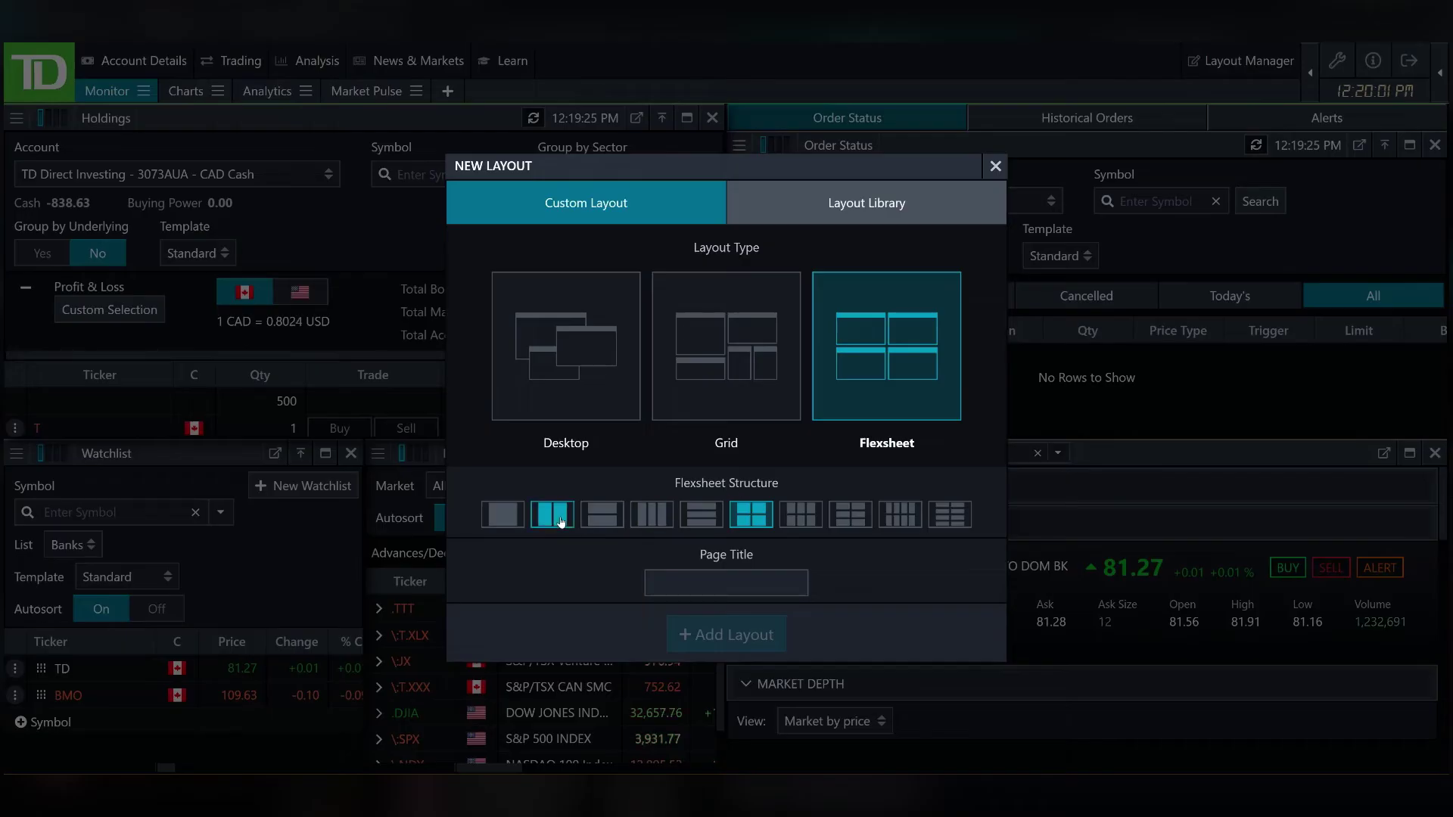
left_click(750, 584)
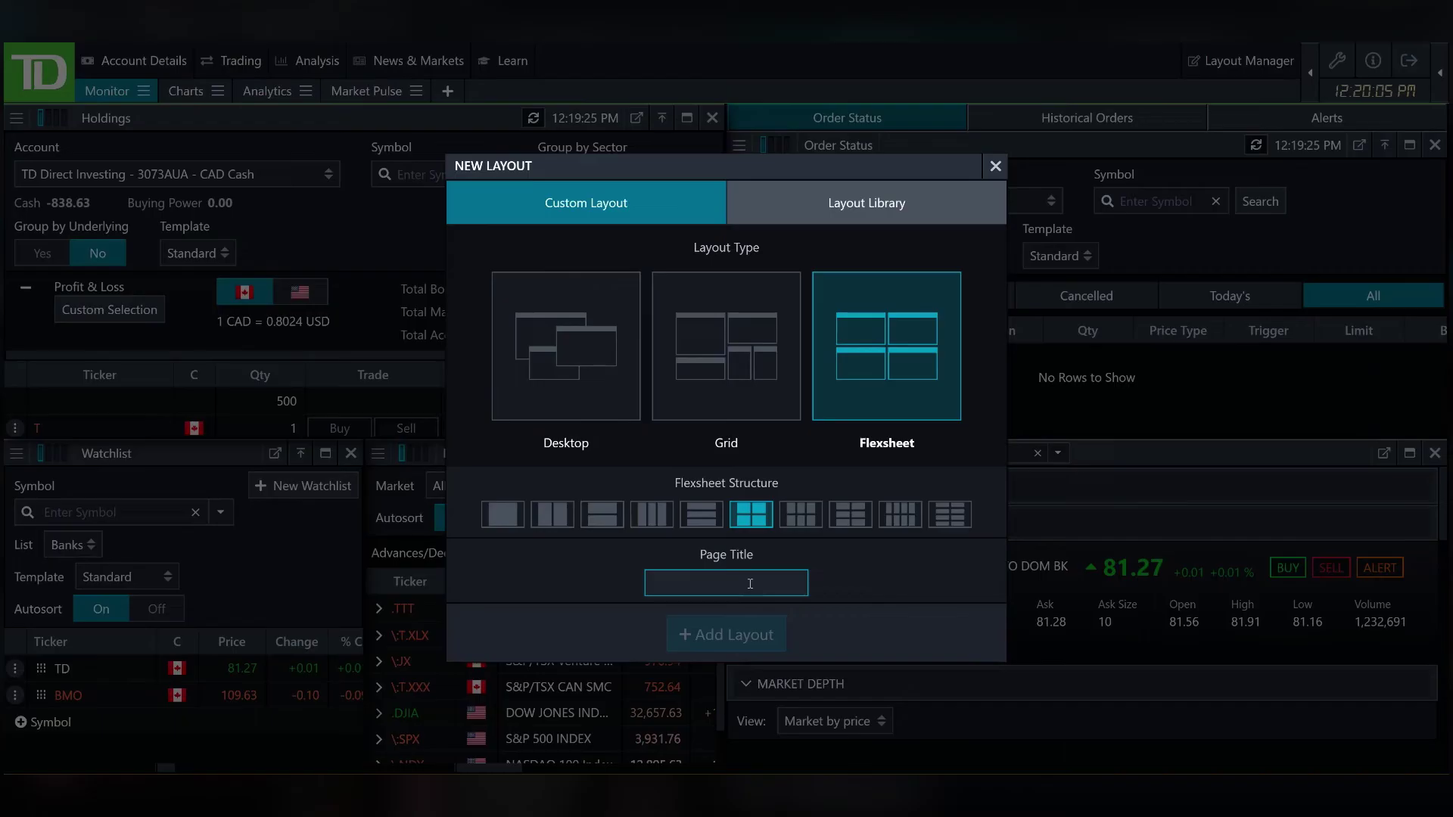
type("My fl")
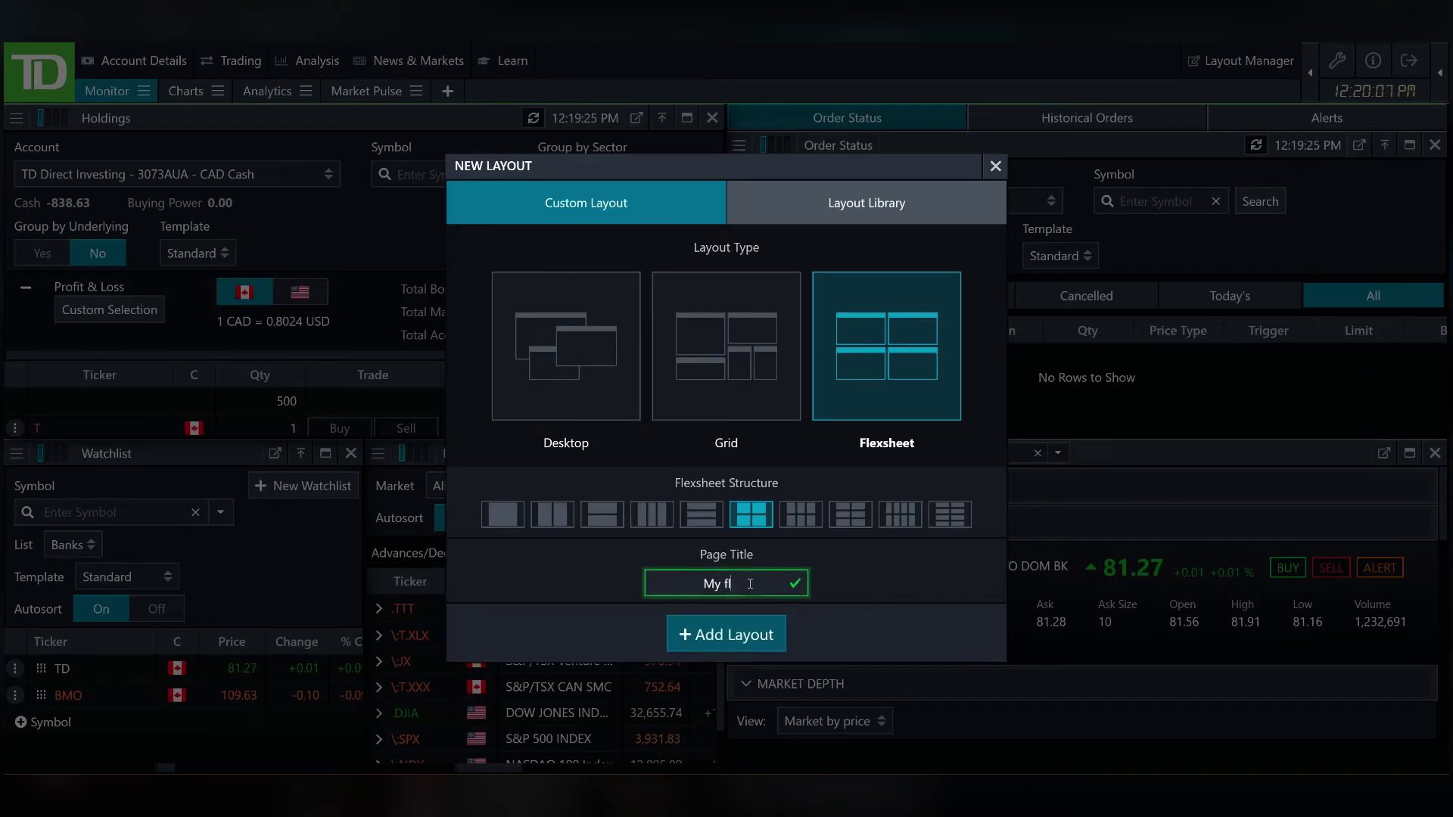
type("exshe")
type("et")
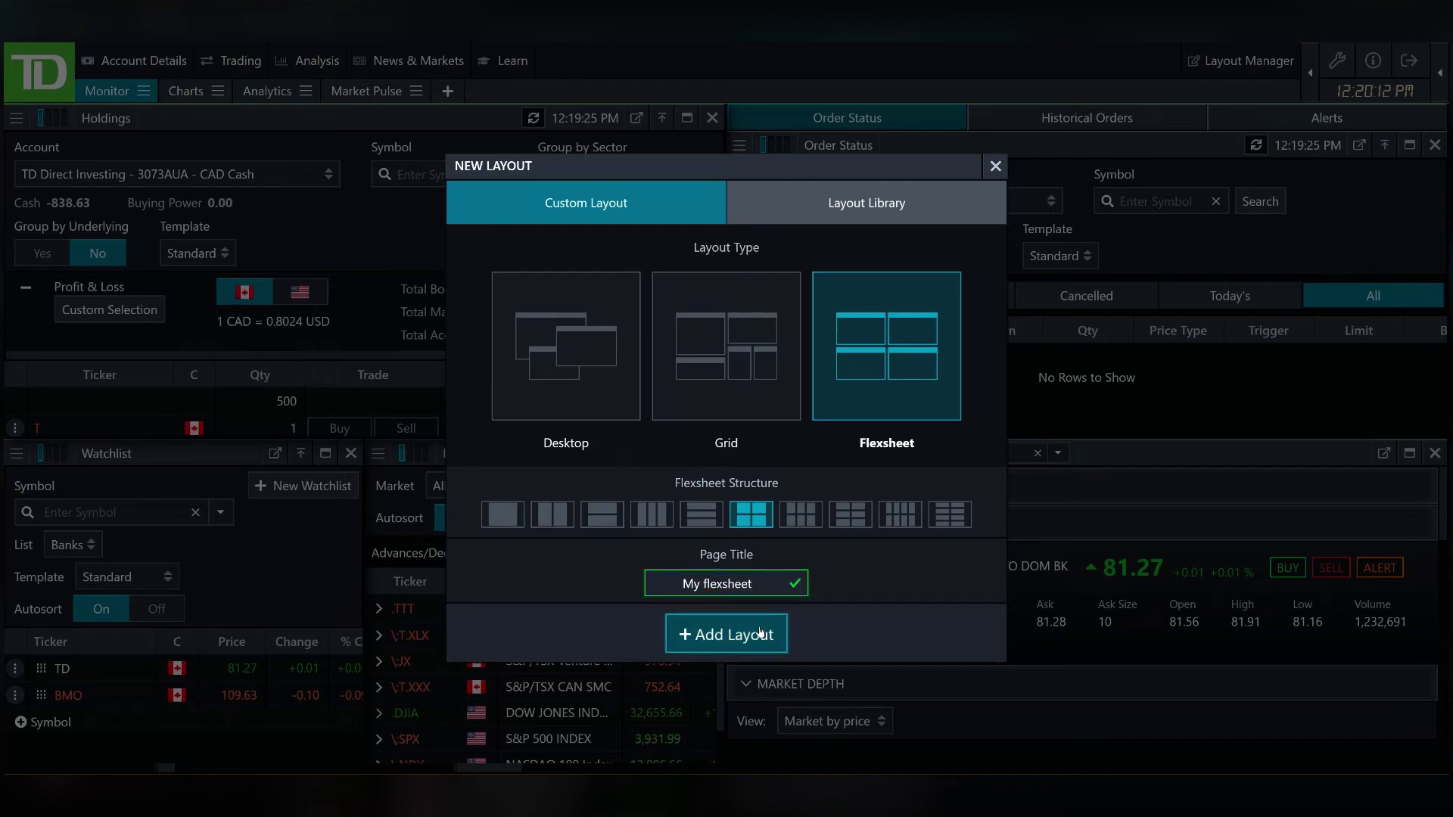
left_click(367, 270)
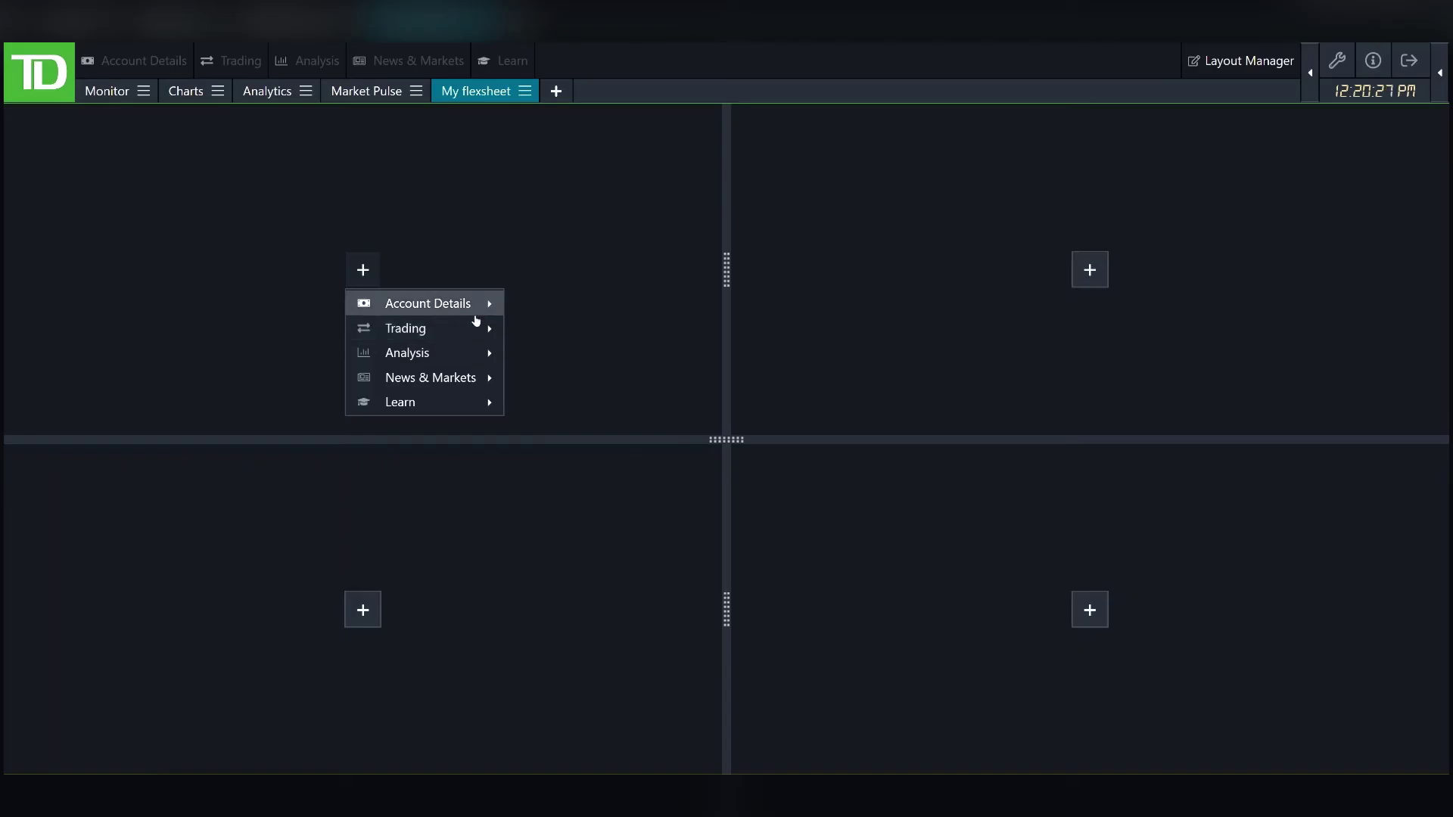
mouse_move(405, 329)
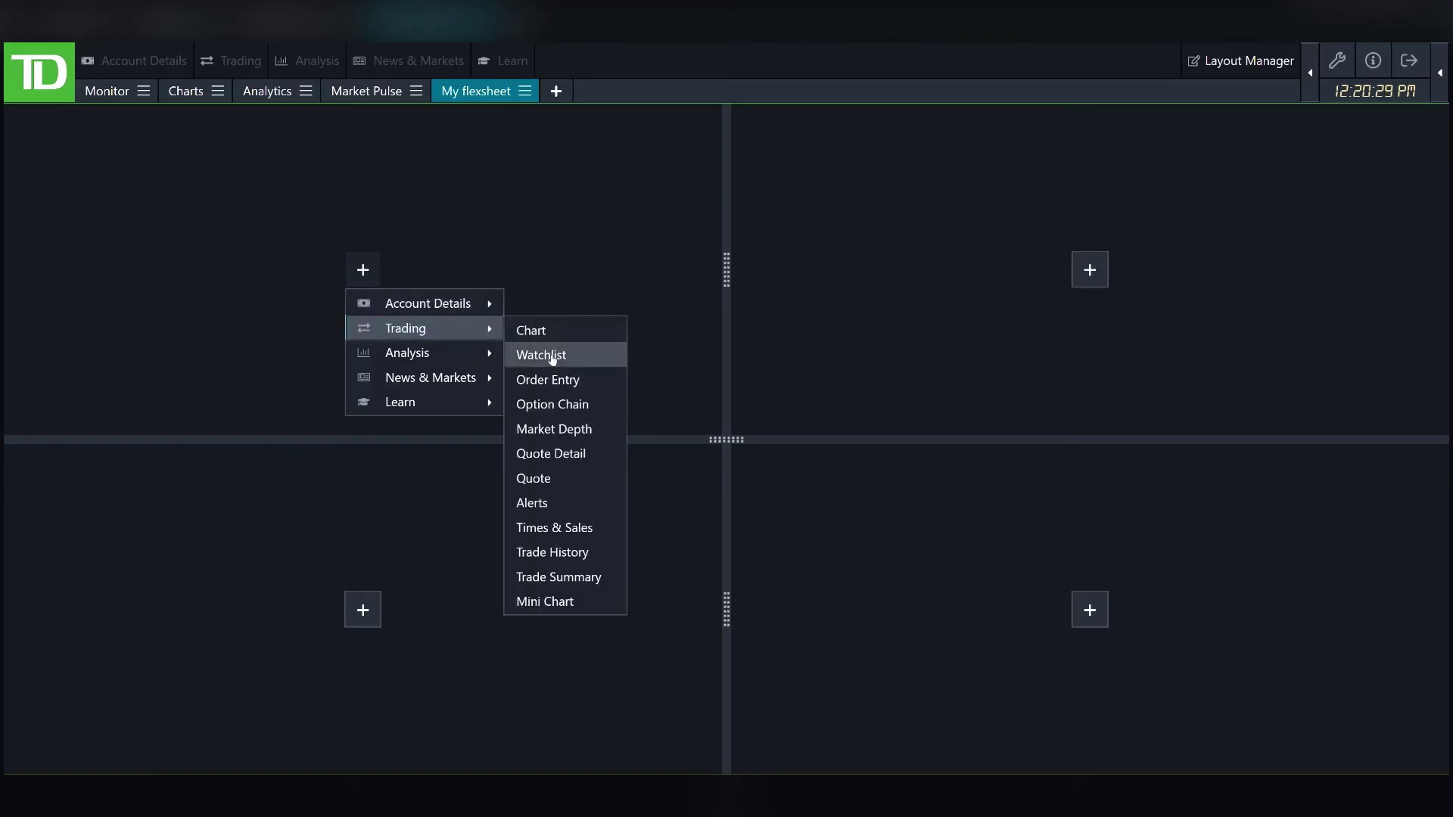
Step: Put a watchlist top-left, Gainers & Losers bottom-left and Order Status bottom-right
left_click(554, 359)
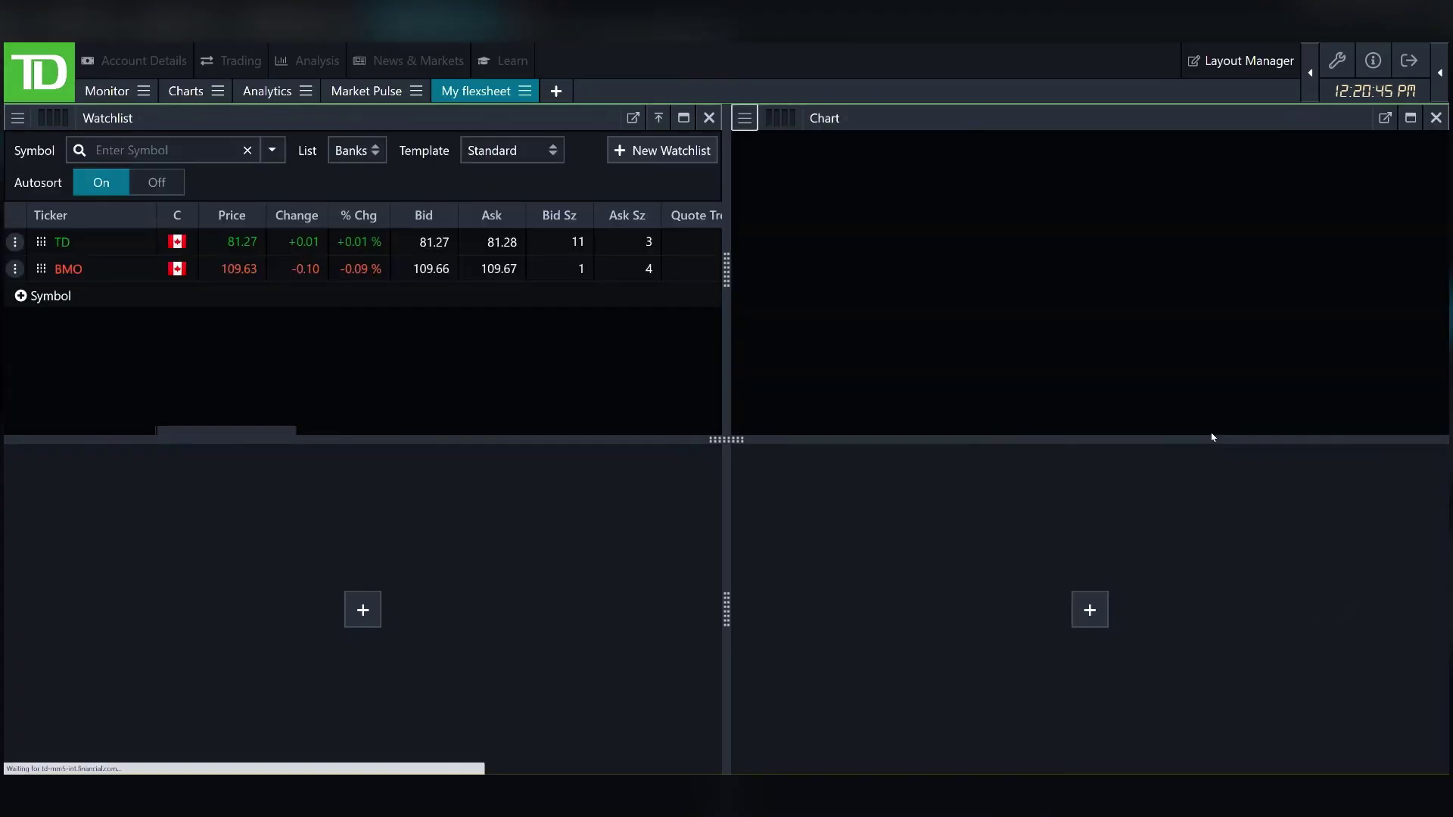
left_click(363, 609)
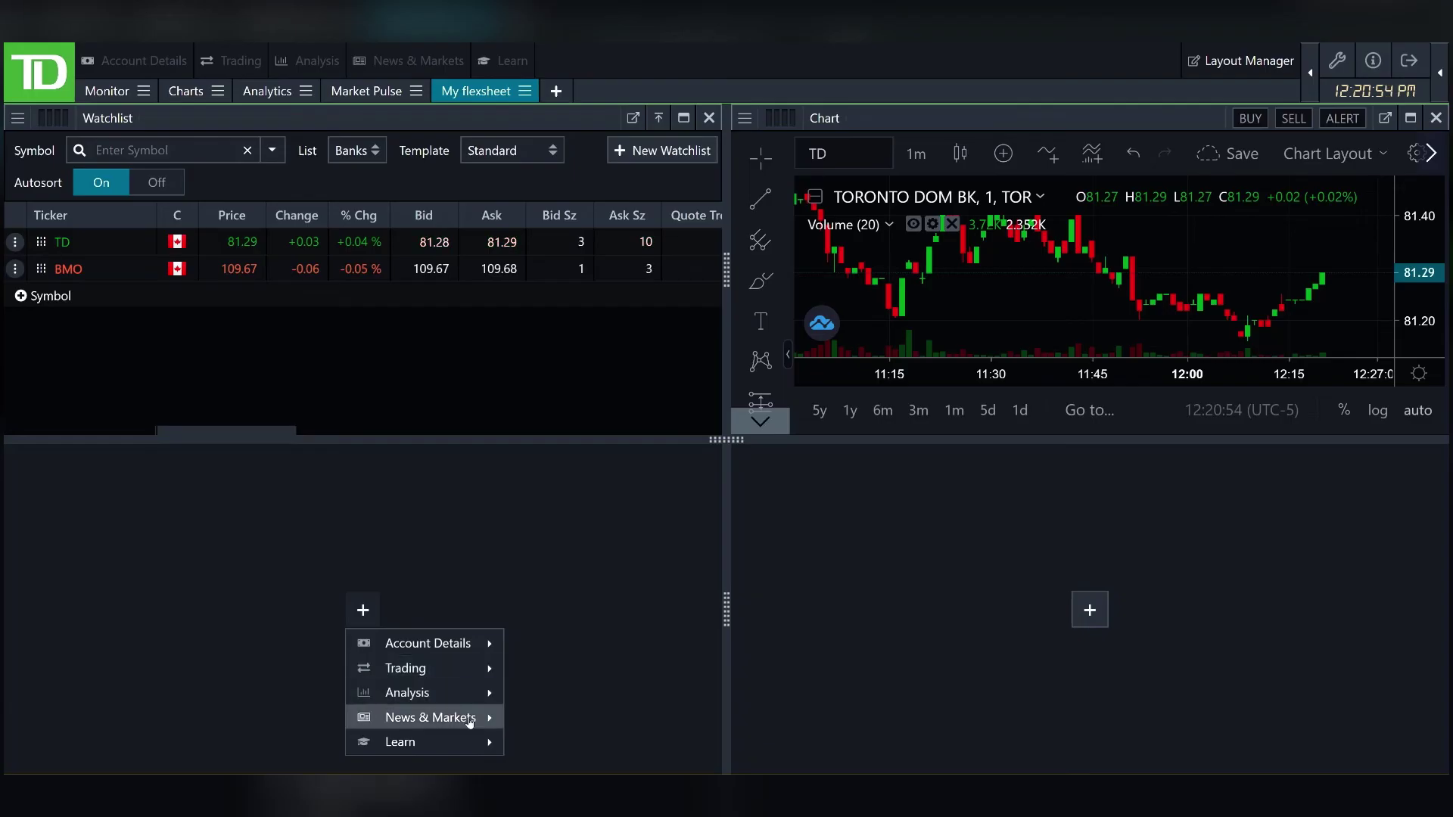
mouse_move(431, 718)
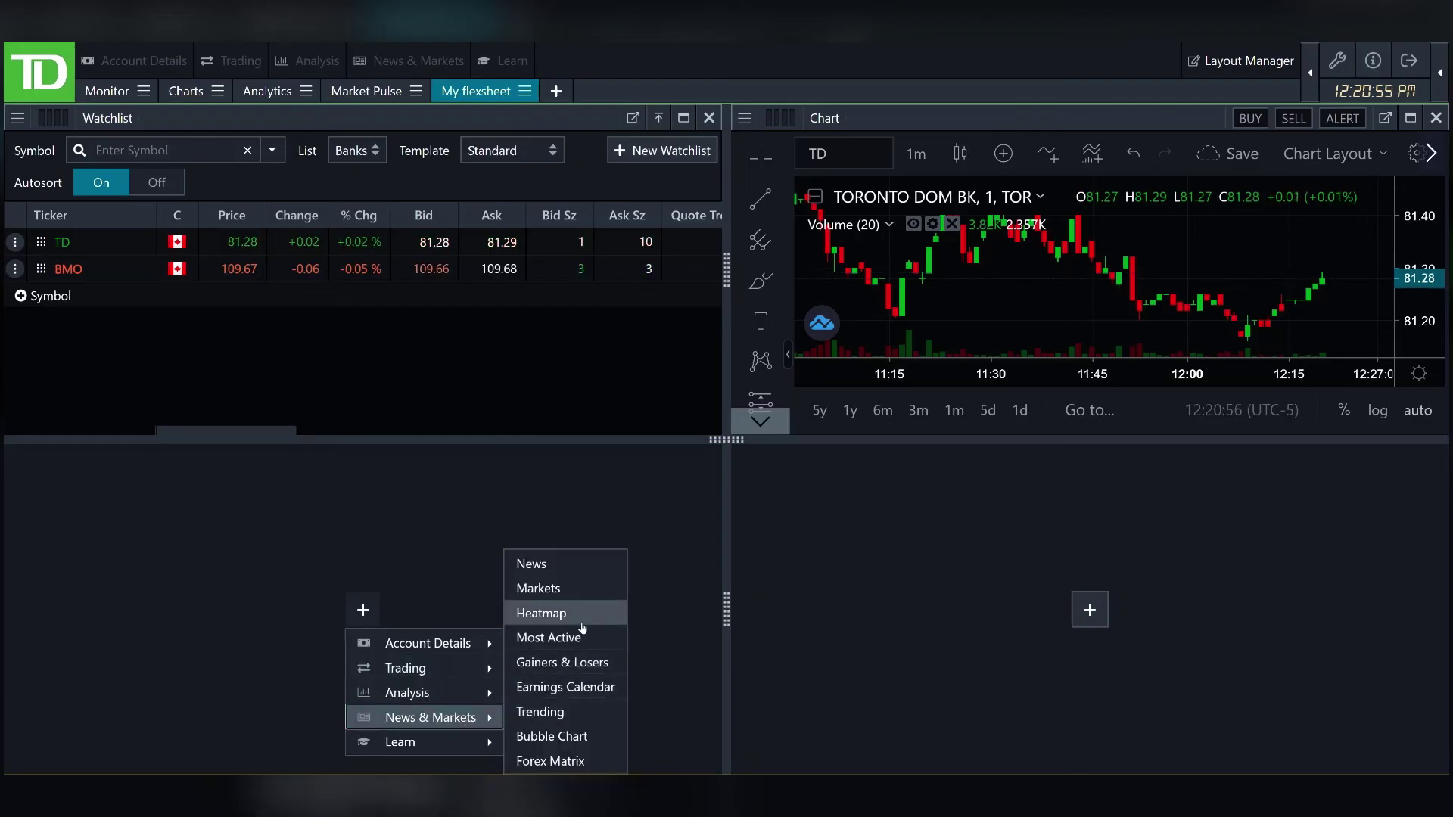
left_click(582, 668)
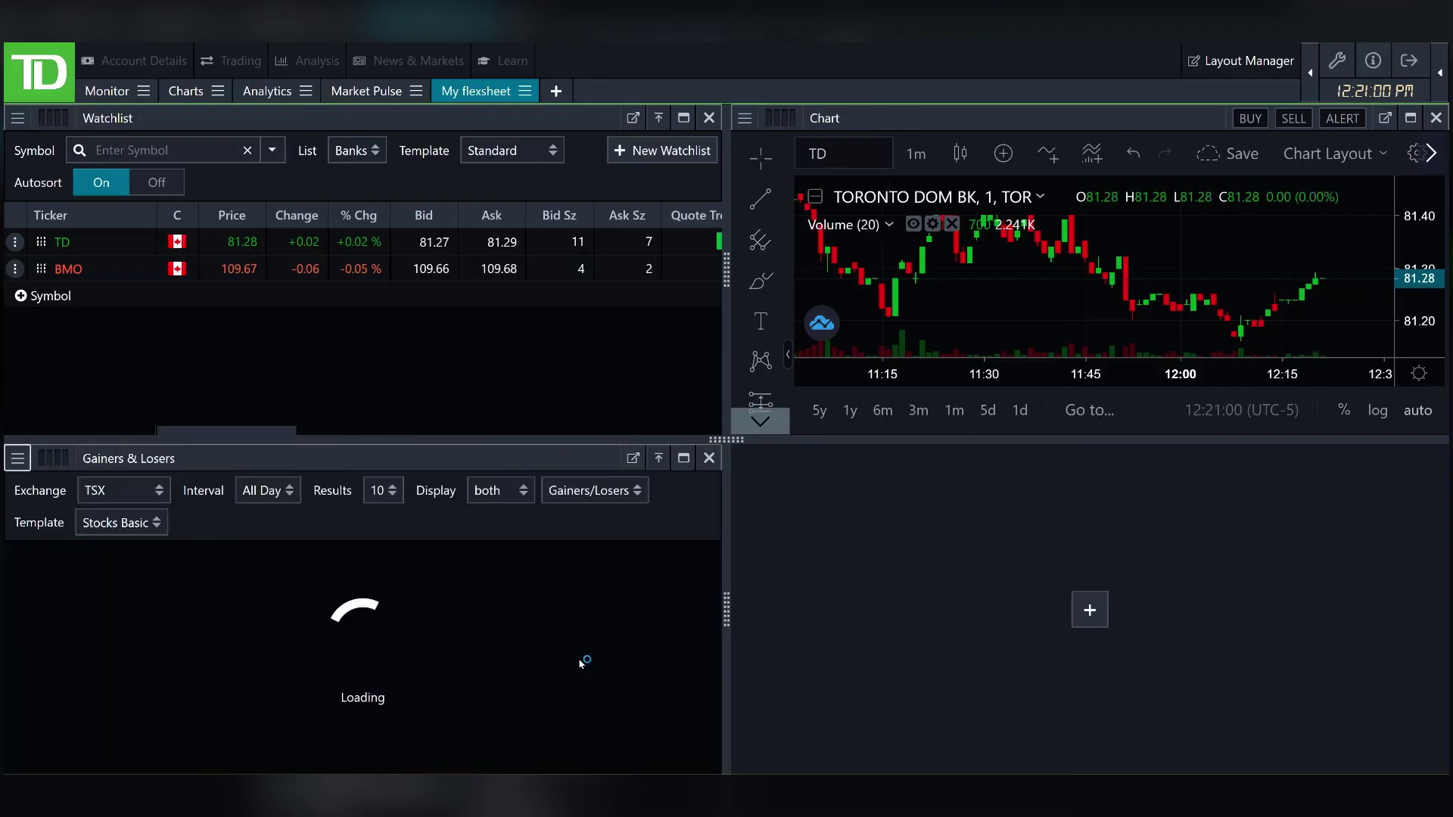
left_click(1090, 610)
mouse_move(1155, 644)
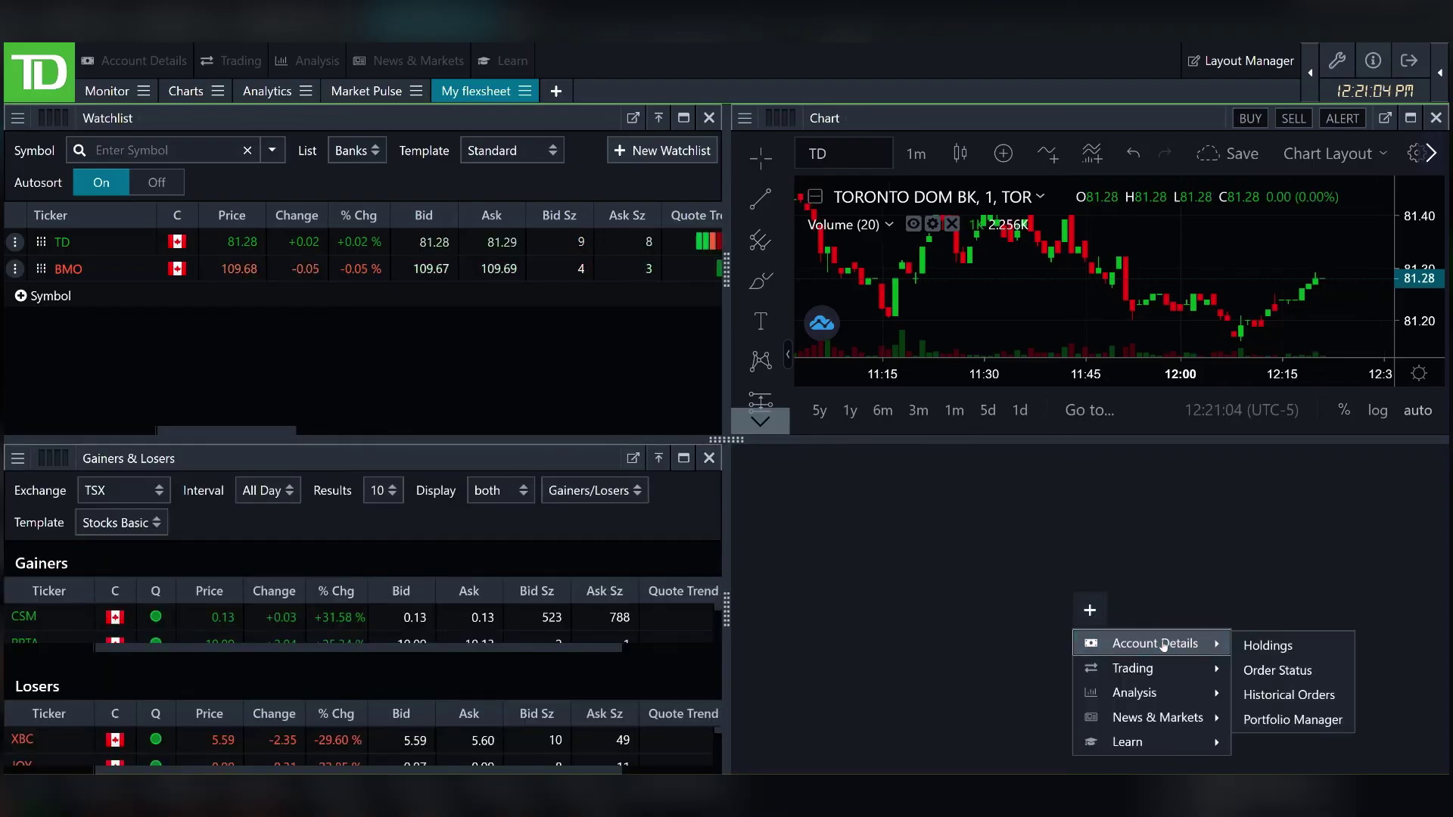
left_click(1249, 671)
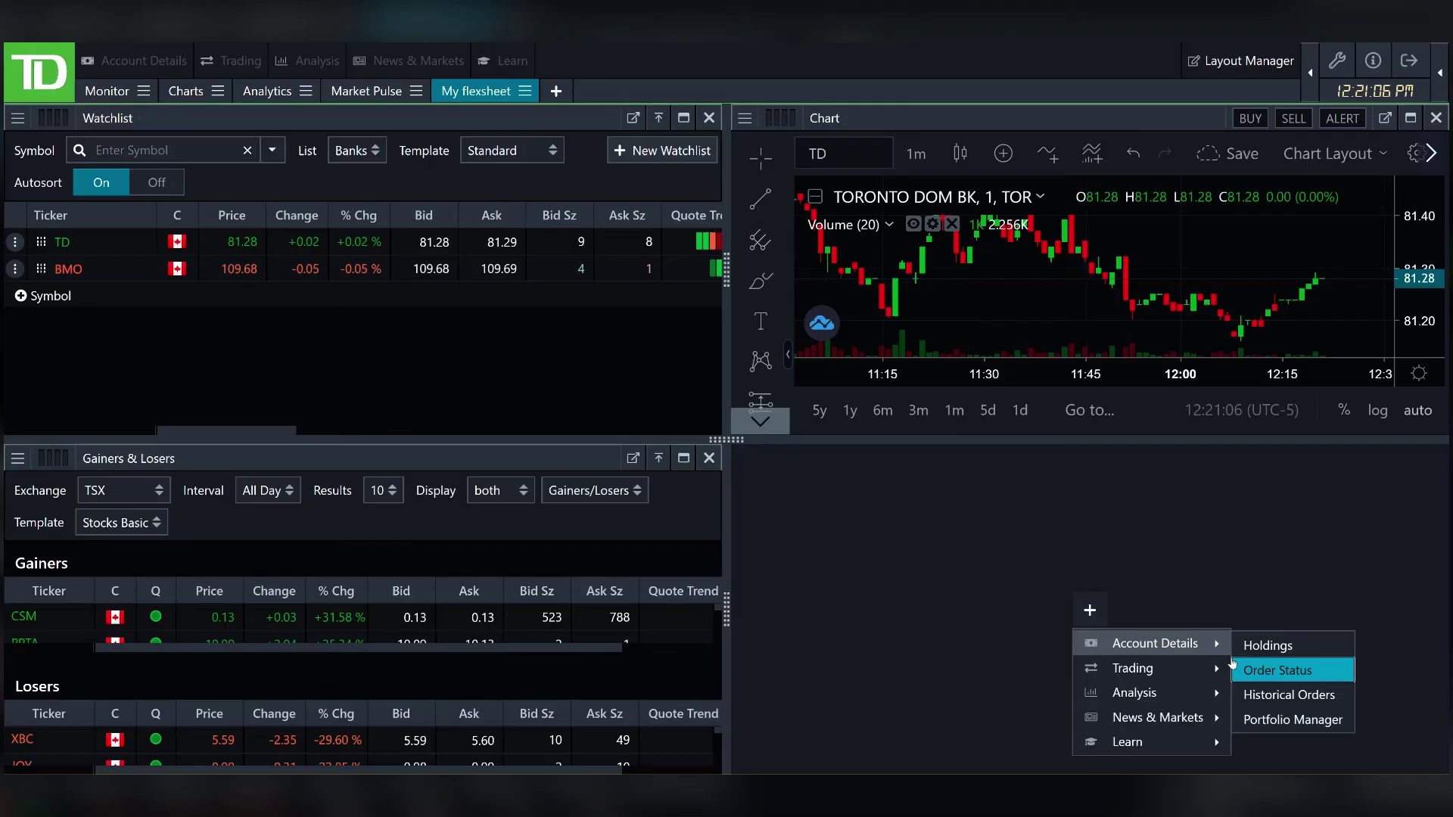